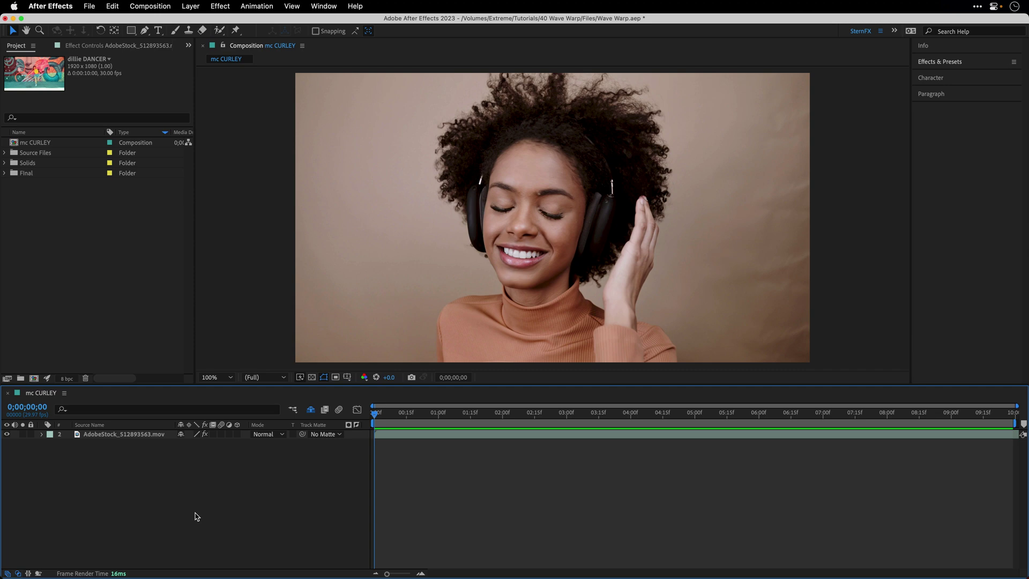
# Step: Preview the headphones clip, rewind to the first frame, and show its Lumetri Color settings
pyautogui.click(119, 436)
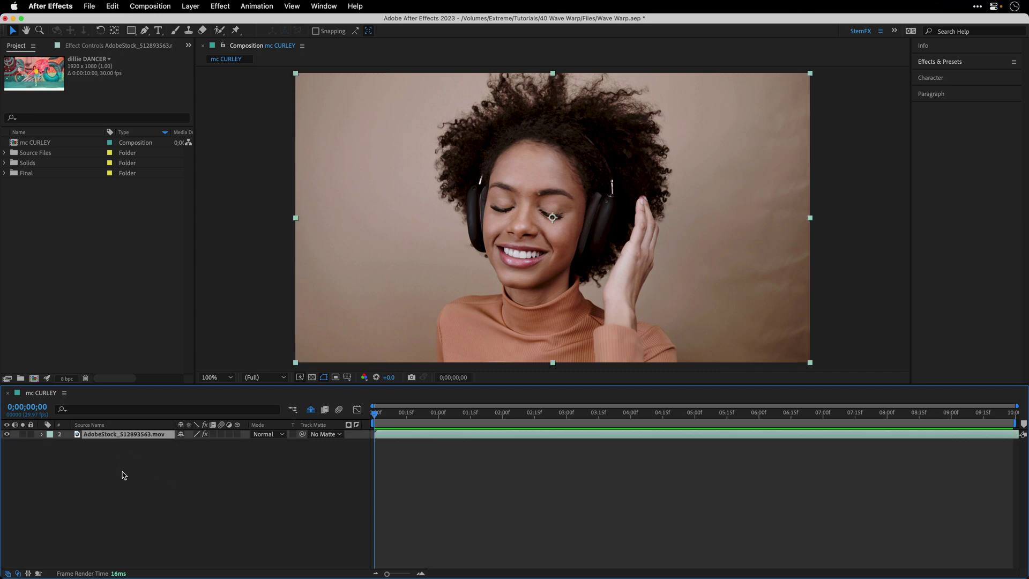
pyautogui.press('space')
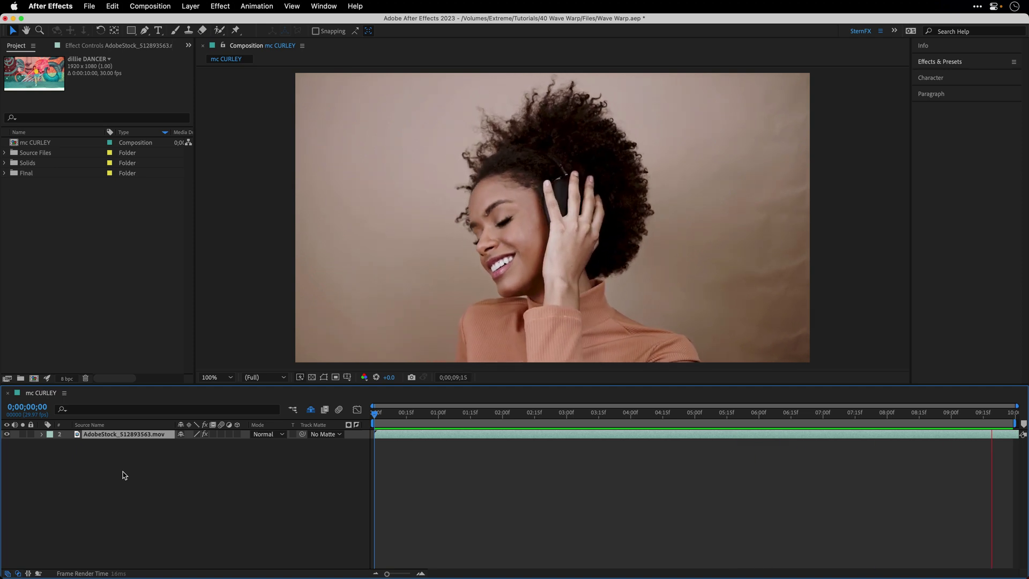
pyautogui.press('space')
pyautogui.press('Home')
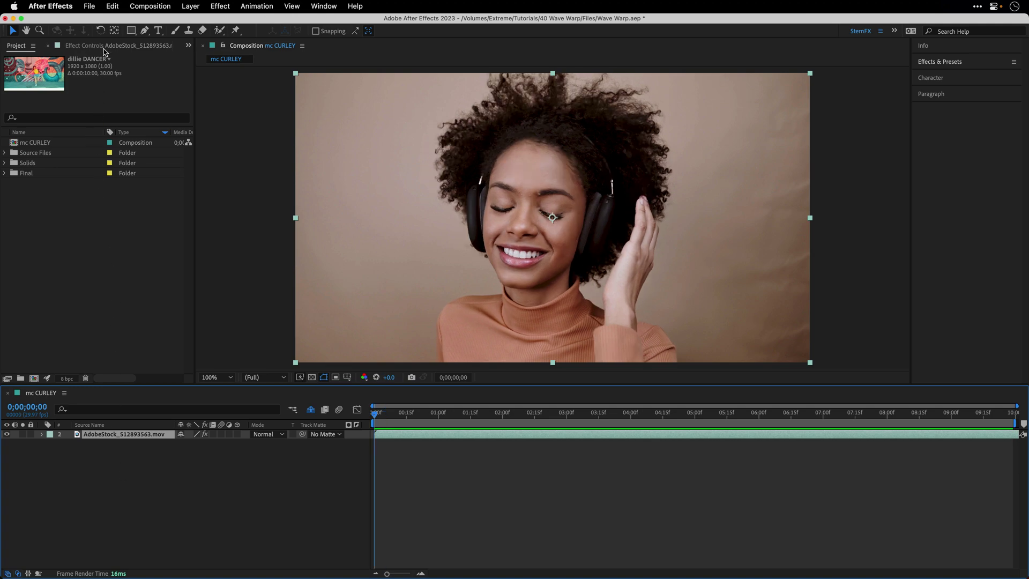
pyautogui.click(103, 47)
# Step: Toggle the Lumetri Color grade off and on to compare, leaving it enabled and collapsed
pyautogui.click(43, 68)
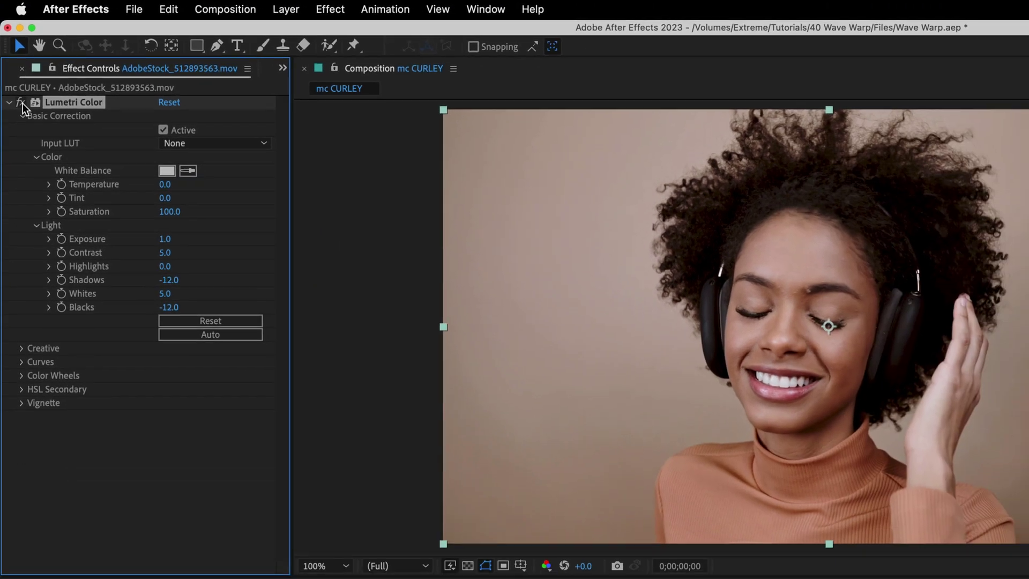
pyautogui.click(22, 102)
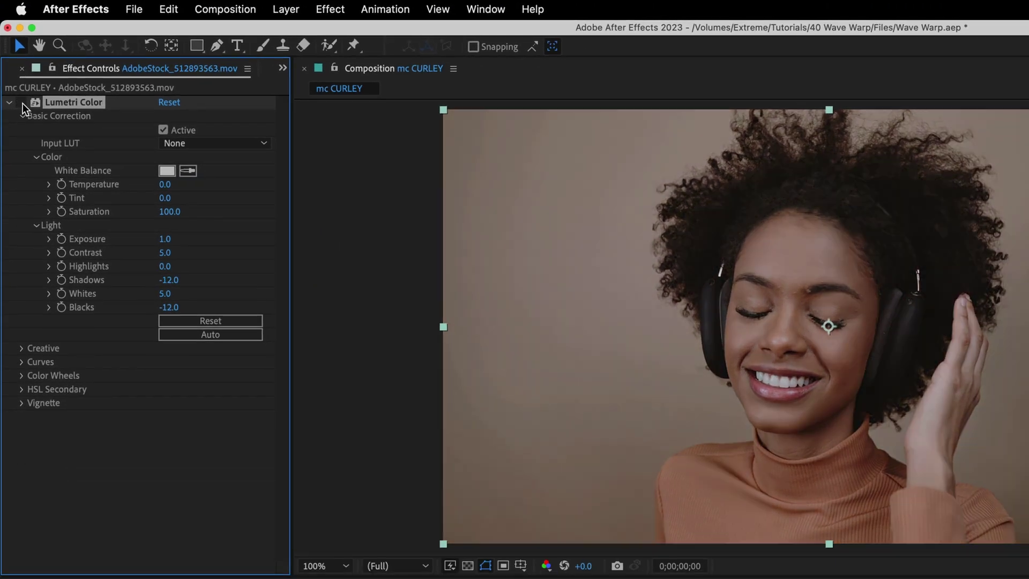
pyautogui.click(21, 102)
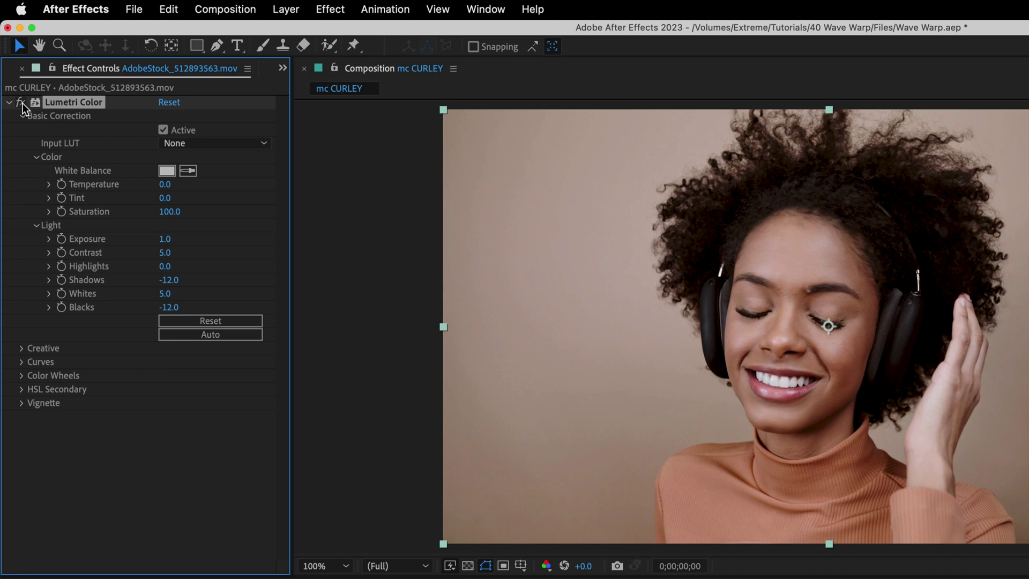
pyautogui.click(21, 103)
pyautogui.click(21, 102)
pyautogui.click(8, 102)
# Step: Apply Effect > Distort > Wave Warp to the headphones clip
pyautogui.click(329, 9)
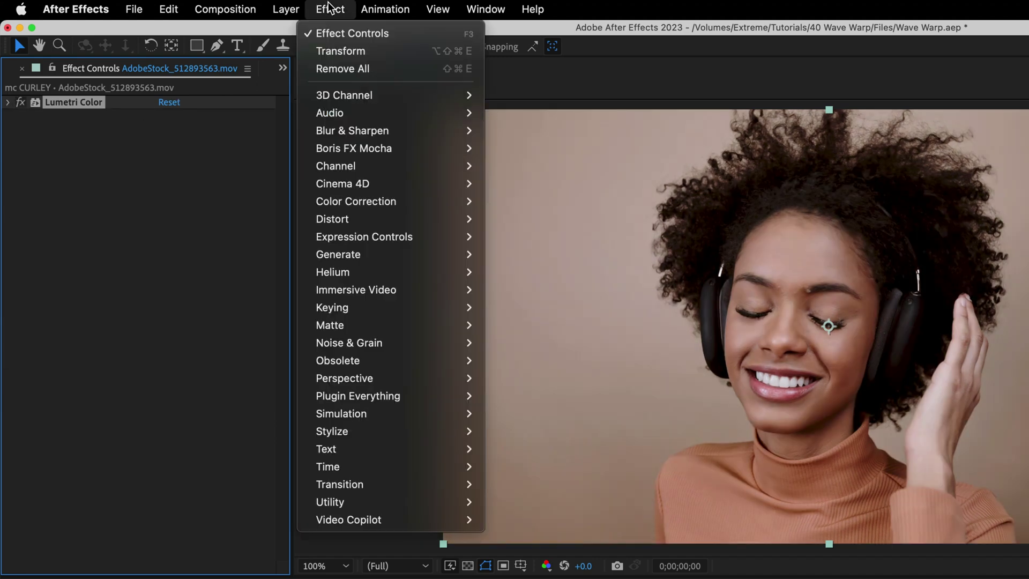
pyautogui.moveTo(338, 219)
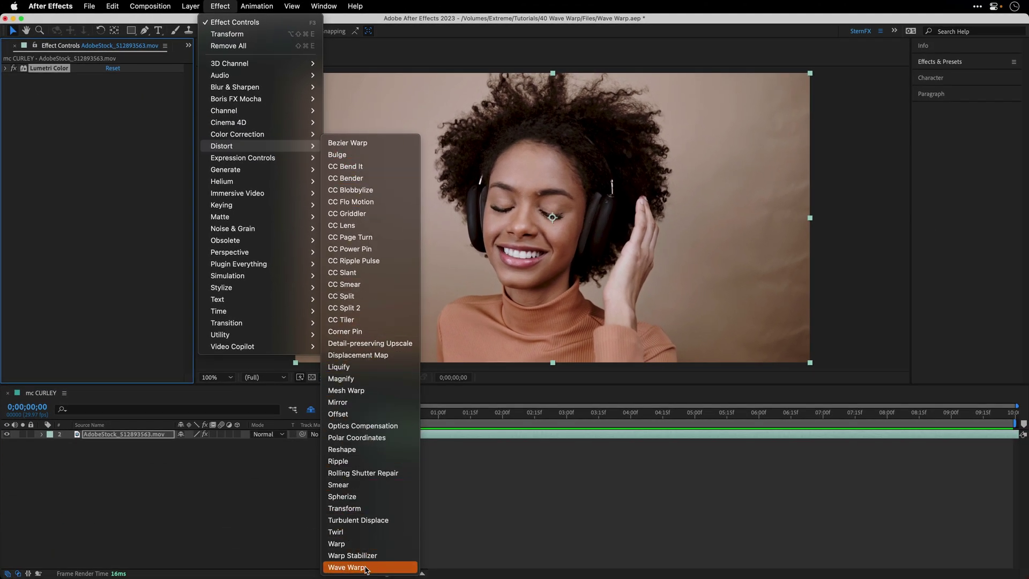
pyautogui.click(366, 569)
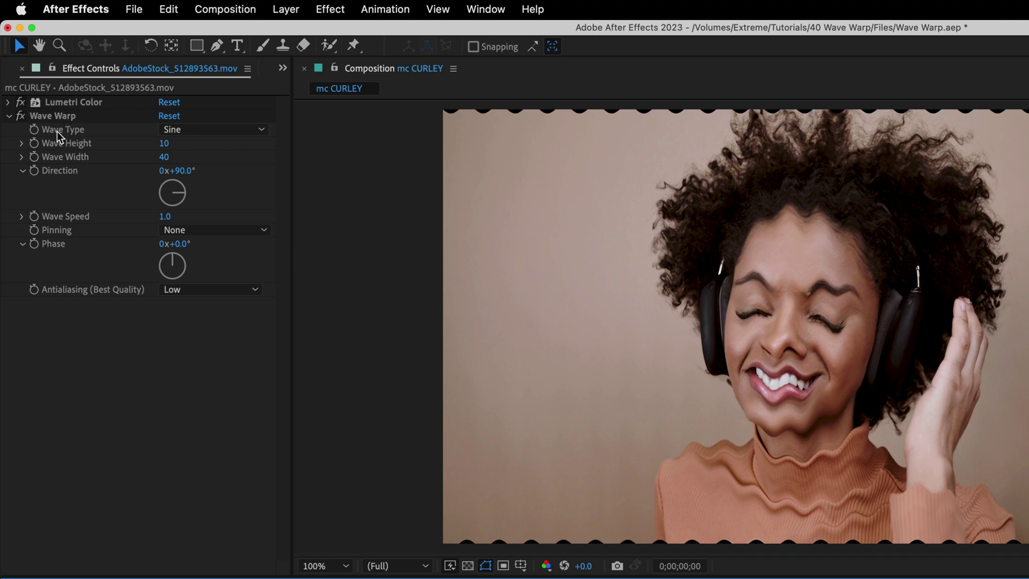
# Step: Set the Wave Warp type to Square with a Wave Width of 400
pyautogui.click(202, 131)
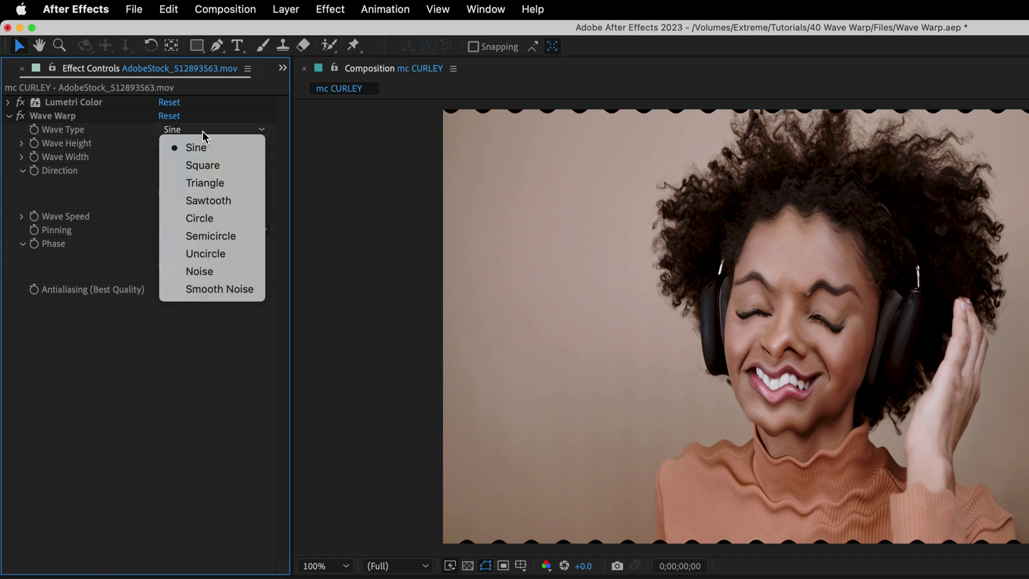
pyautogui.click(207, 167)
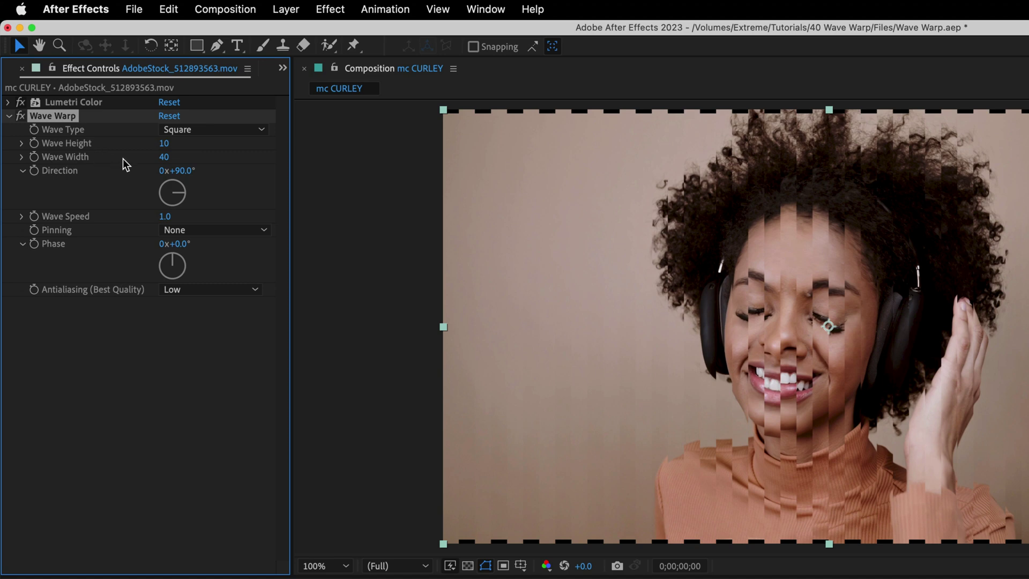
pyautogui.click(164, 157)
pyautogui.write('400')
pyautogui.press('Return')
# Step: Set Wave Warp Direction to 135° and Wave Speed to 0.3, then preview
pyautogui.click(188, 194)
pyautogui.moveTo(187, 194); pyautogui.dragTo(183, 205)
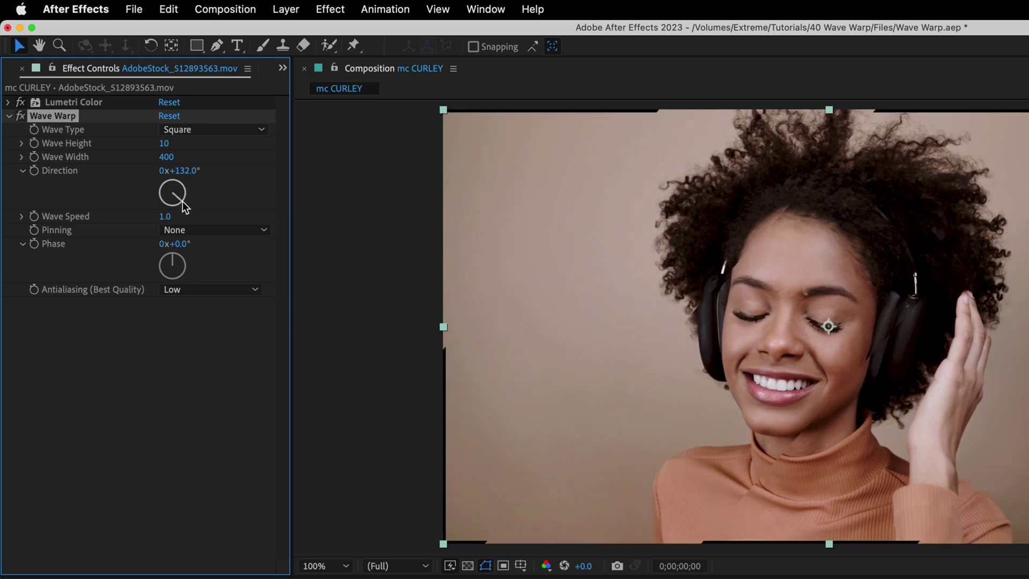
pyautogui.click(185, 170)
pyautogui.write('135')
pyautogui.press('Return')
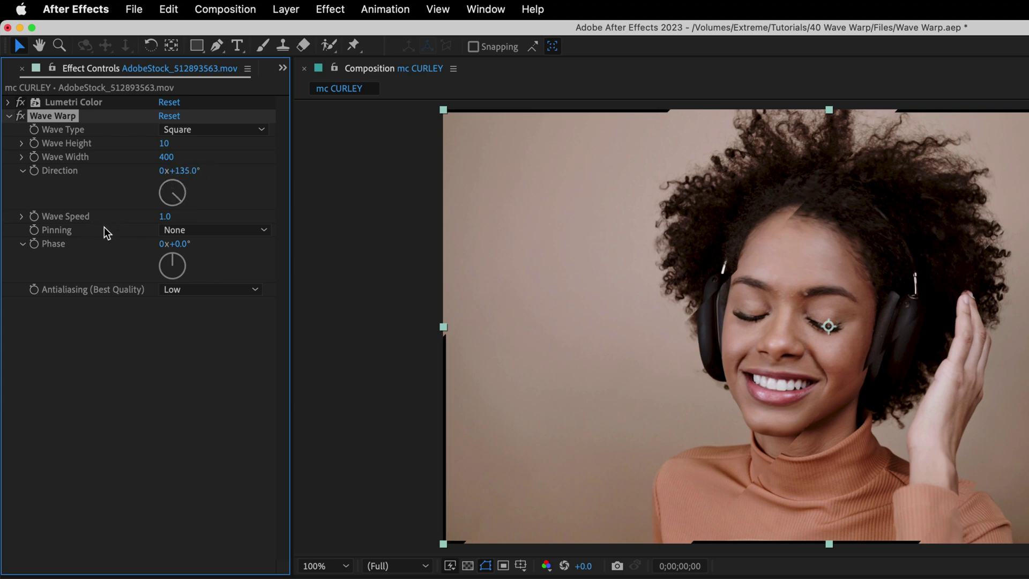
pyautogui.click(165, 217)
pyautogui.write('0.3')
pyautogui.press('Return')
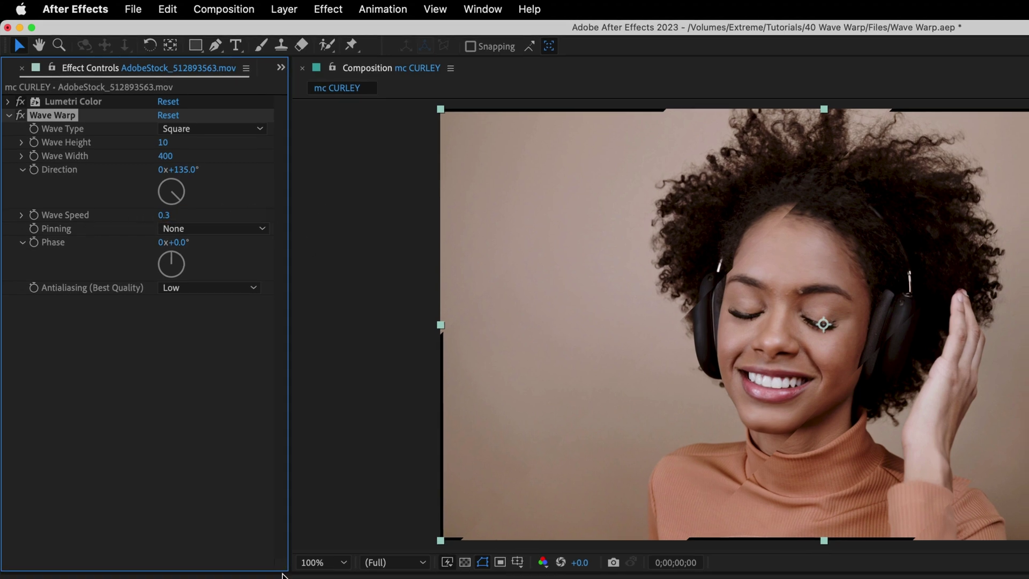
pyautogui.press('space')
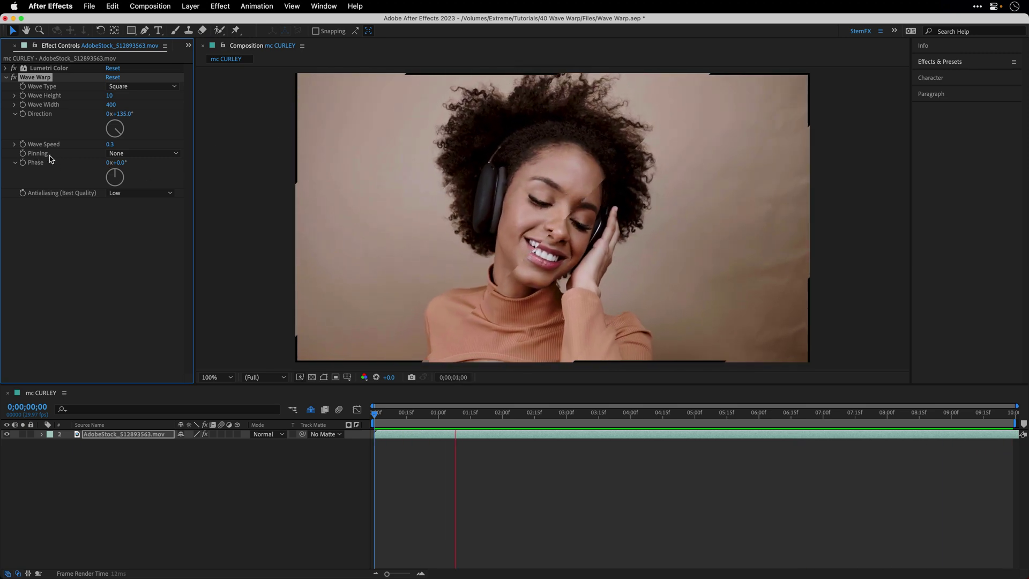
# Step: Set Wave Warp Pinning to All Edges
pyautogui.click(137, 155)
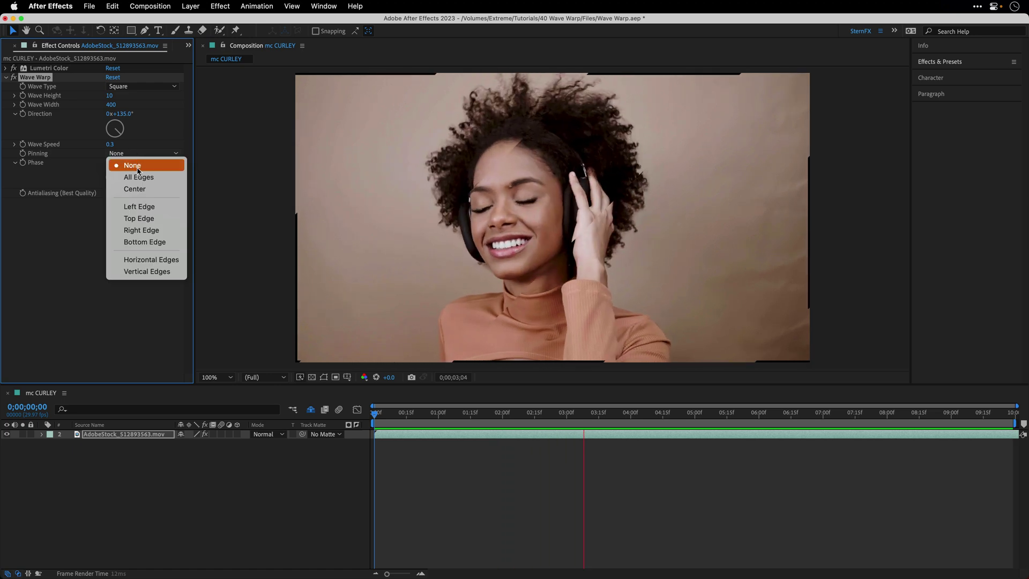
pyautogui.click(139, 179)
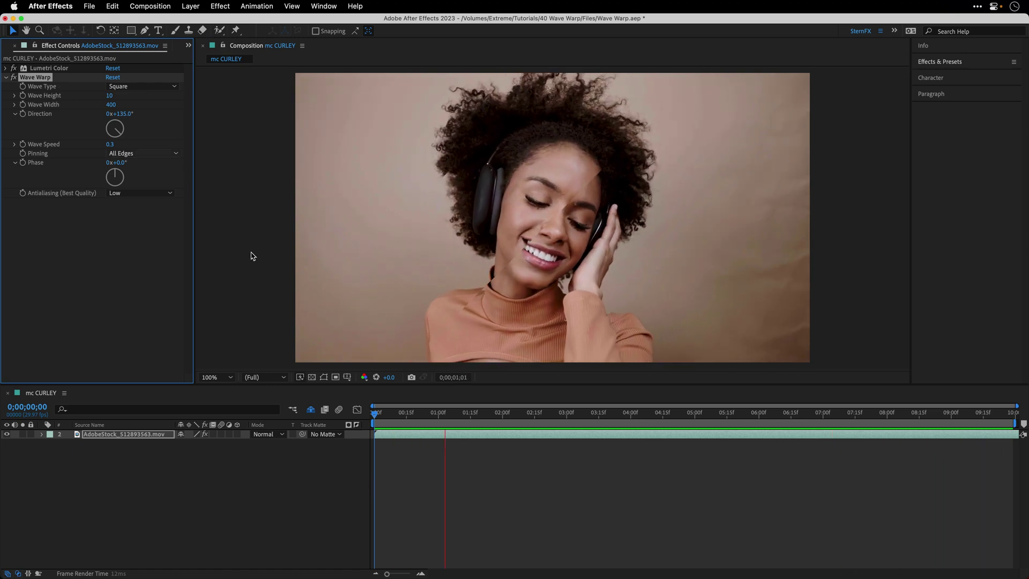
# Step: Stop the preview and set Wave Height to 0 at the start
pyautogui.press('space')
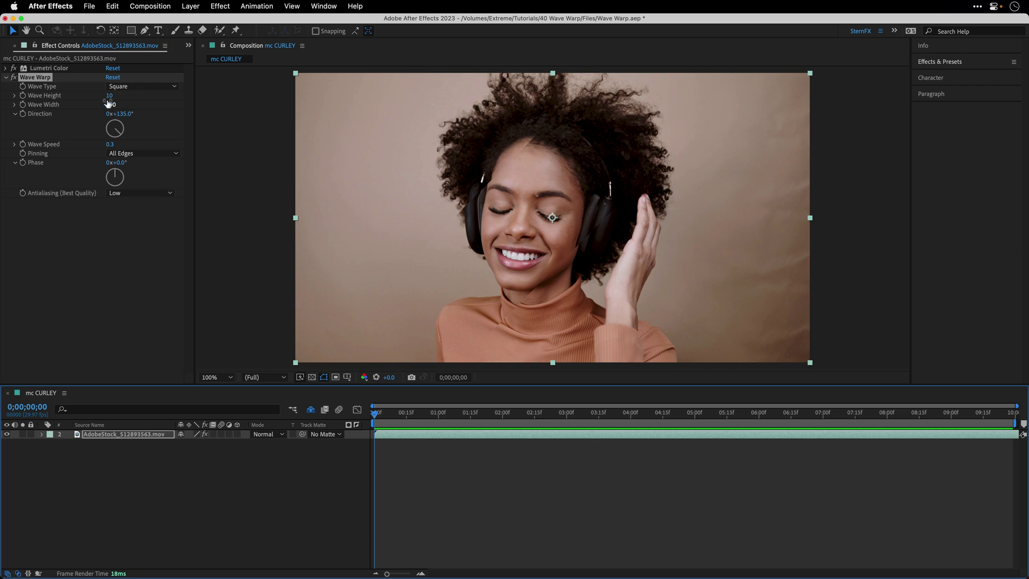
pyautogui.click(110, 95)
pyautogui.write('0')
pyautogui.press('Return')
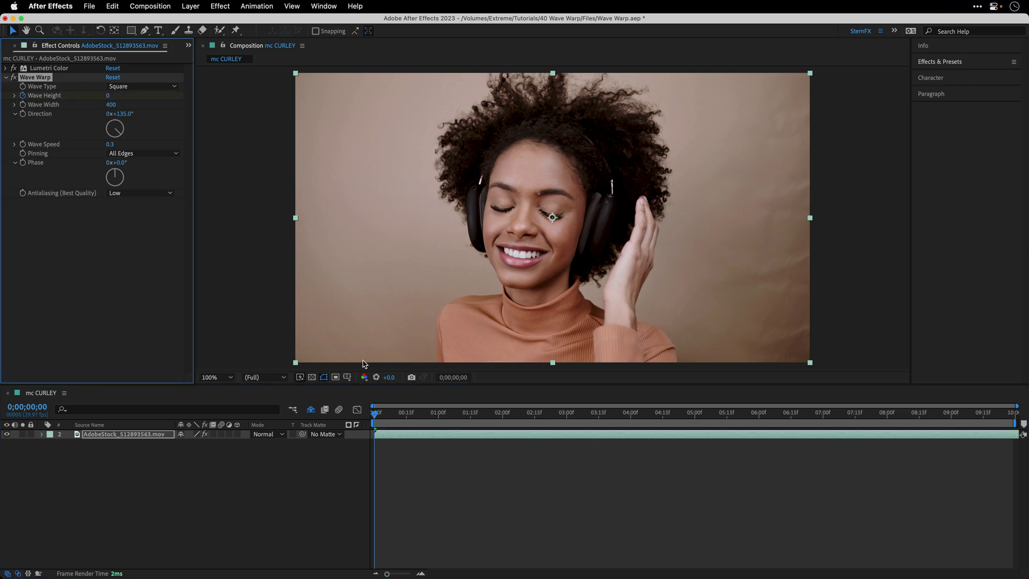
# Step: Set Wave Height to 40 at the one-second mark, then preview the animation from the start
pyautogui.click(437, 414)
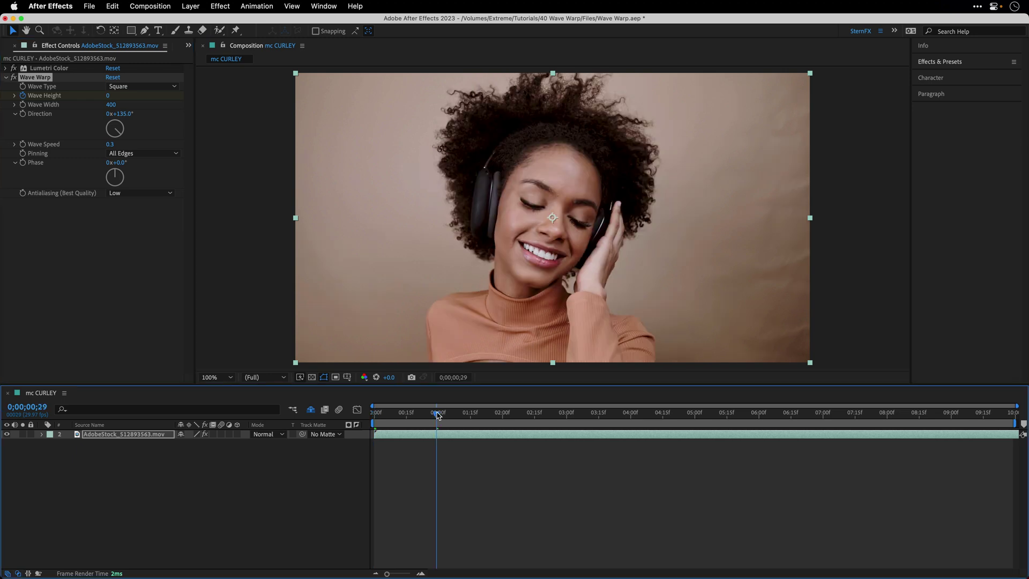
pyautogui.moveTo(437, 414); pyautogui.dragTo(439, 414)
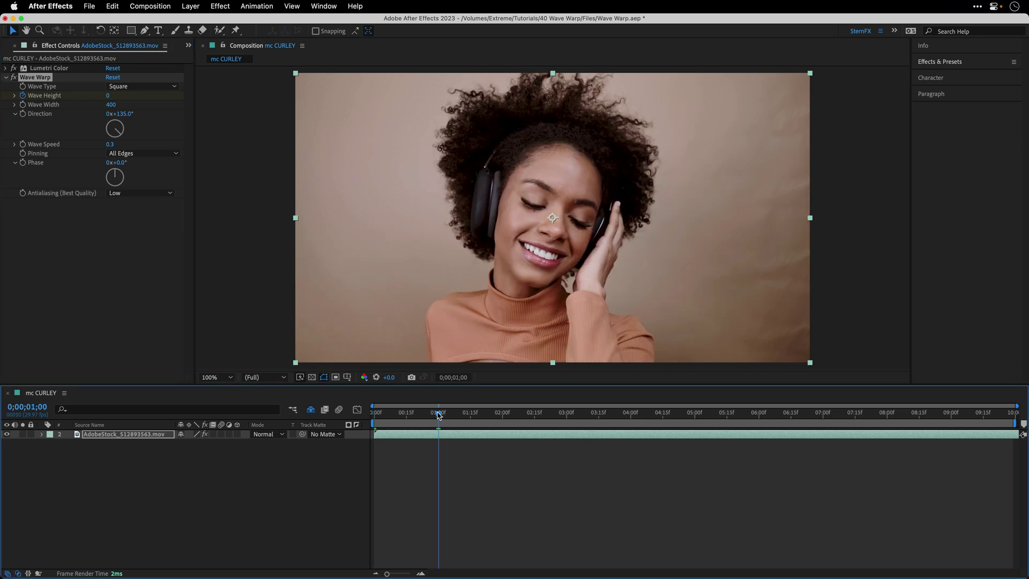
pyautogui.click(108, 97)
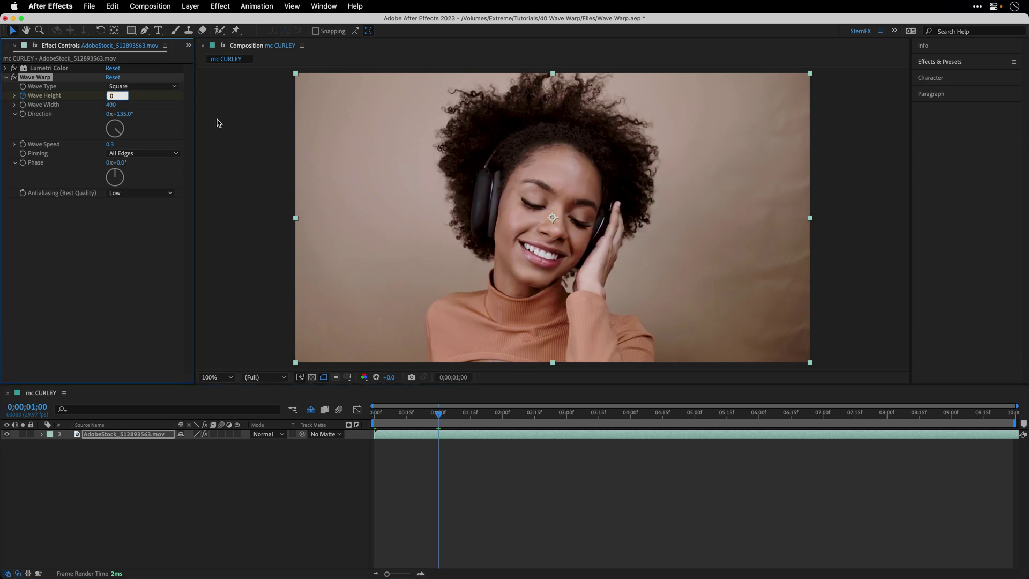
pyautogui.write('40')
pyautogui.press('Return')
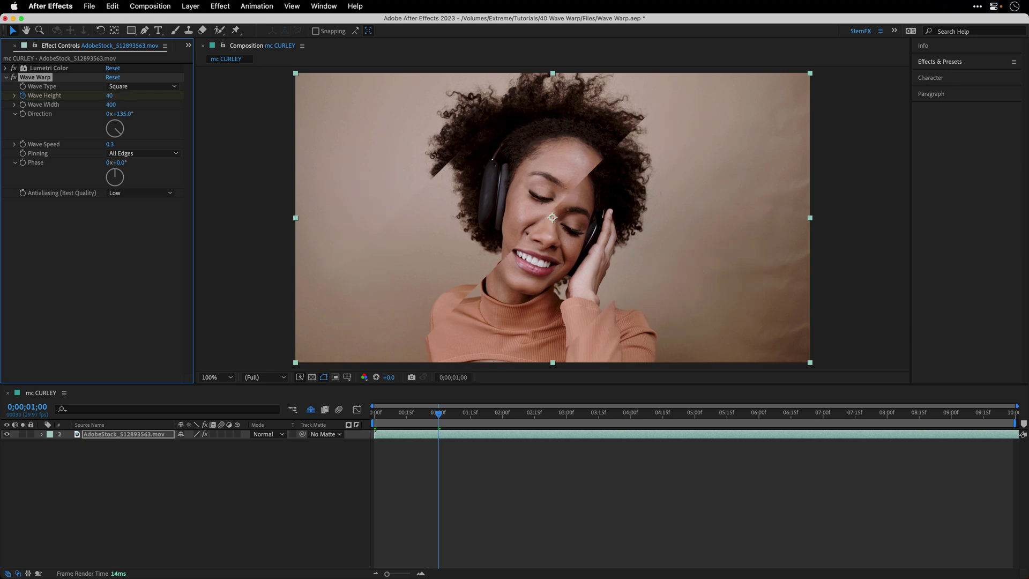
pyautogui.click(375, 417)
pyautogui.press('space')
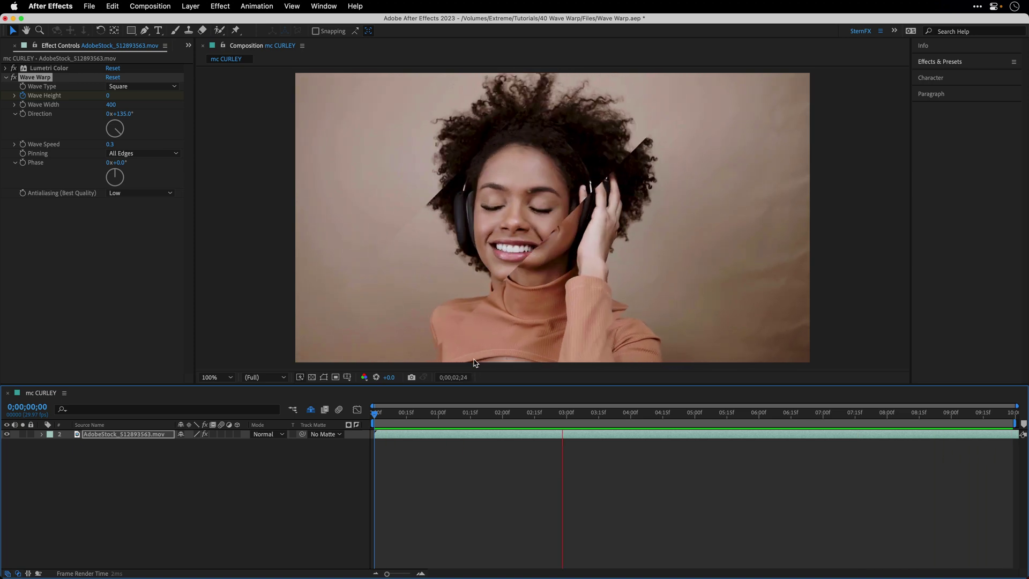
pyautogui.press('space')
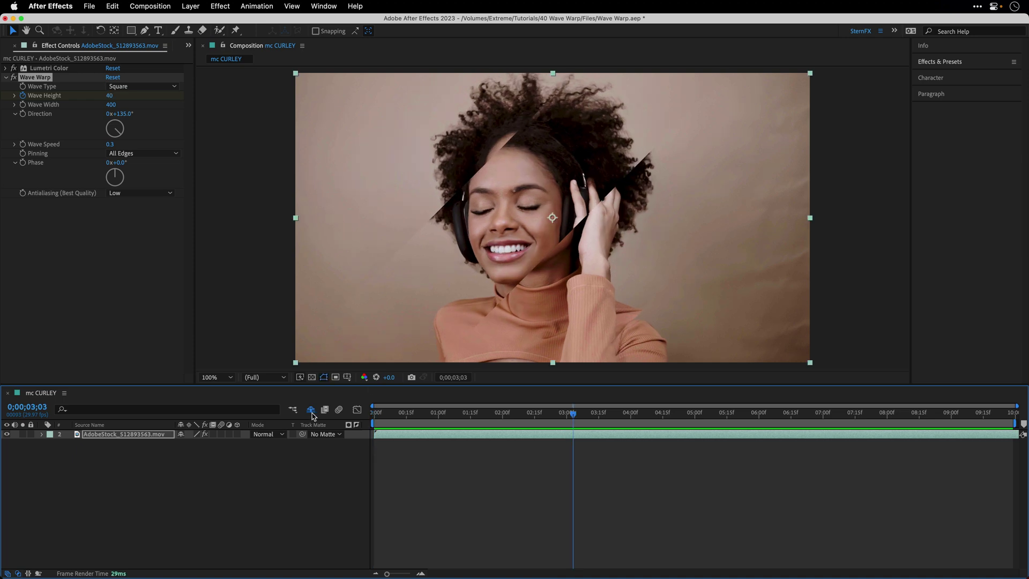
# Step: Create a new solid layer named Lines
pyautogui.click(175, 479)
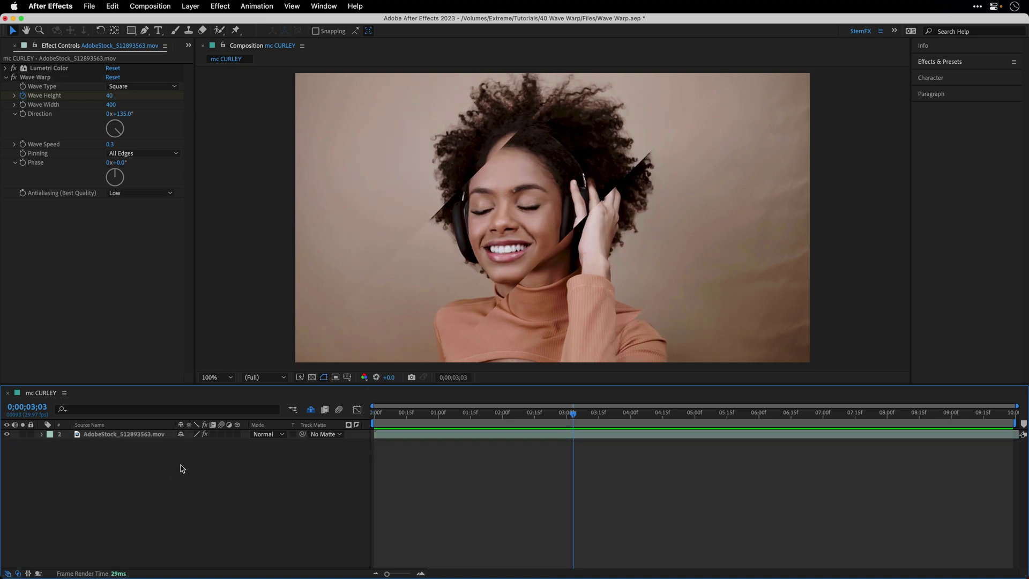
pyautogui.click(190, 6)
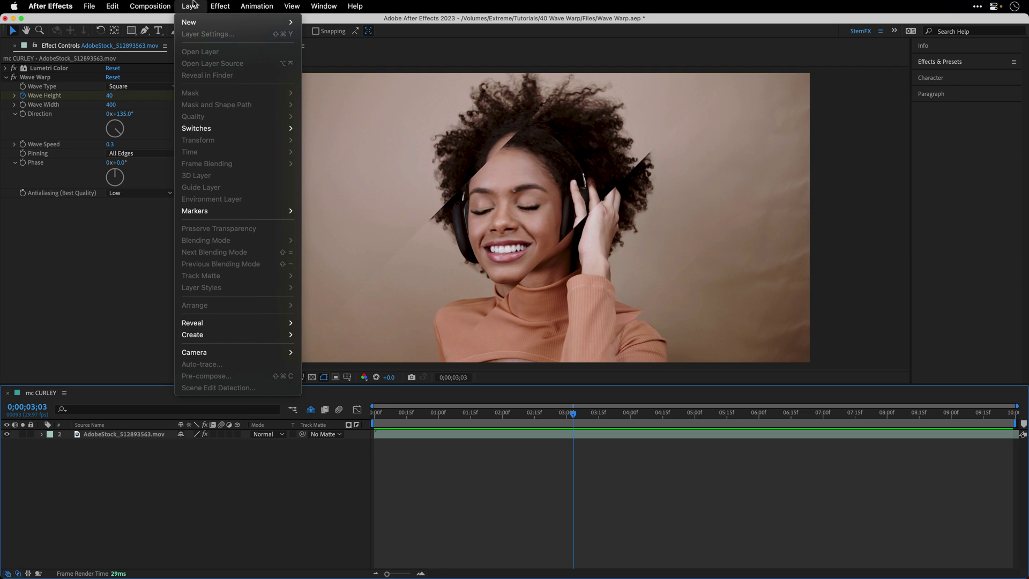
pyautogui.moveTo(194, 23)
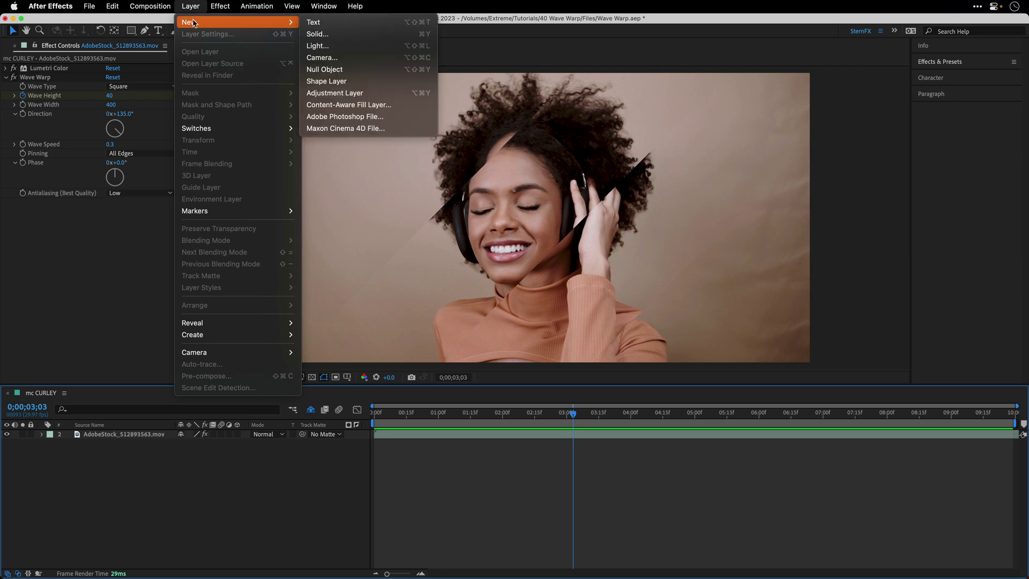
pyautogui.click(321, 33)
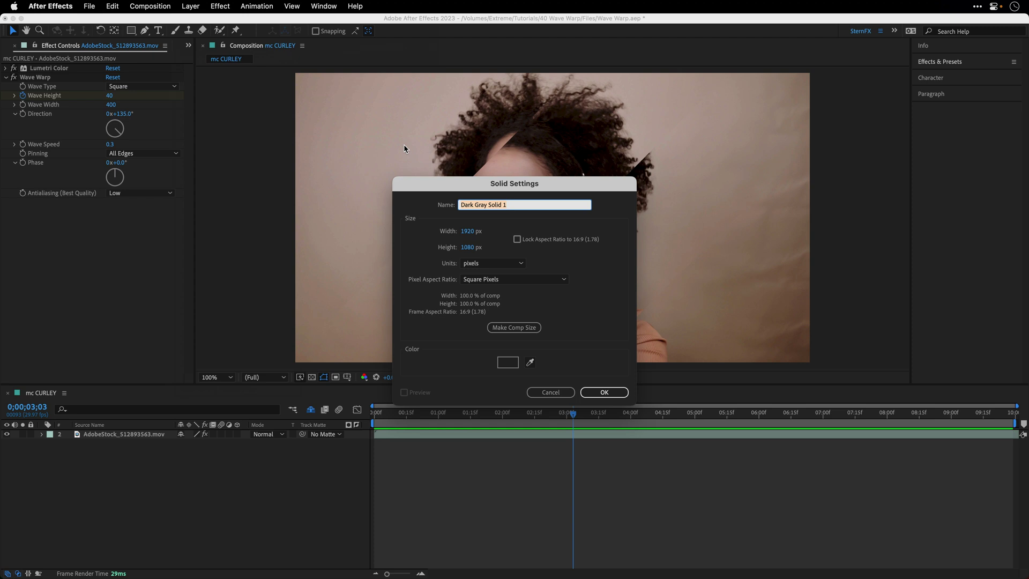
pyautogui.write('Lines')
pyautogui.press('Return')
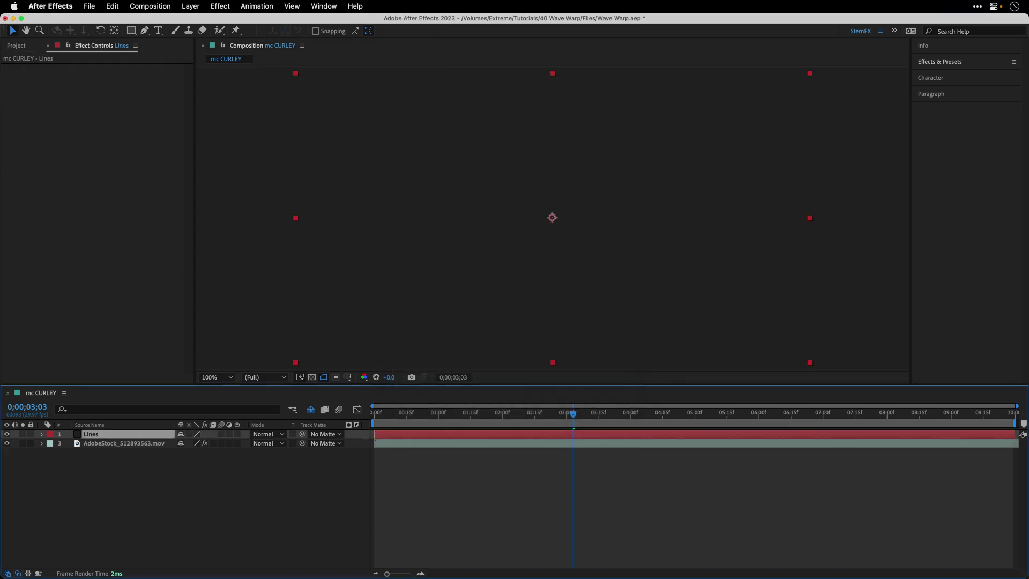
# Step: Apply Effect > Generate > Gradient Ramp to the Lines solid
pyautogui.click(218, 5)
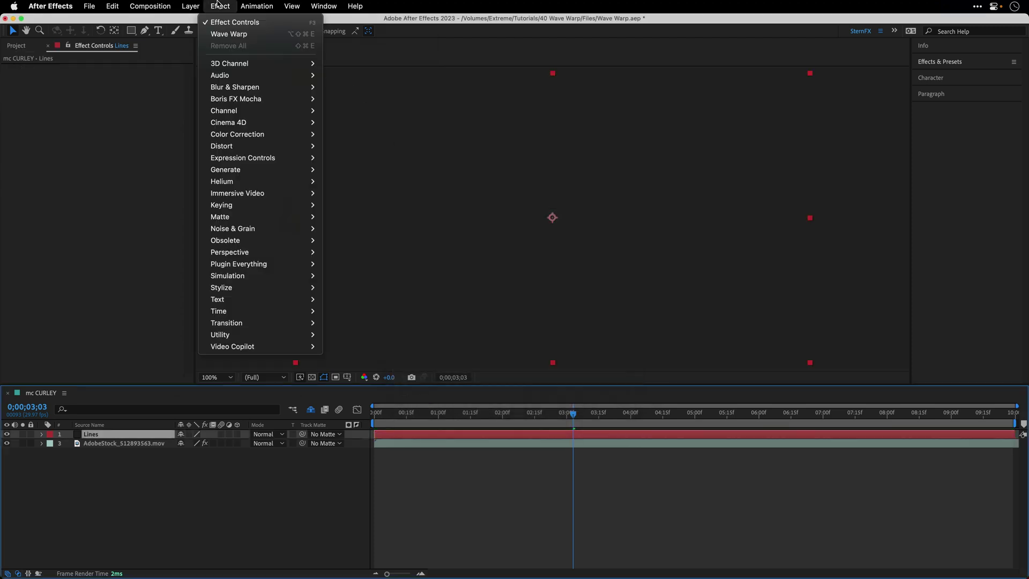
pyautogui.moveTo(225, 169)
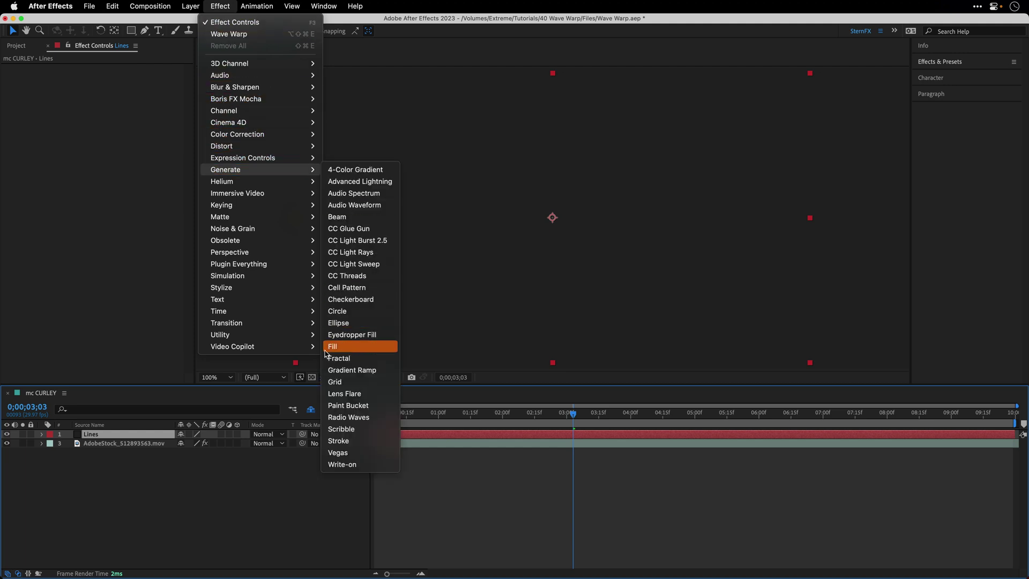
pyautogui.click(352, 369)
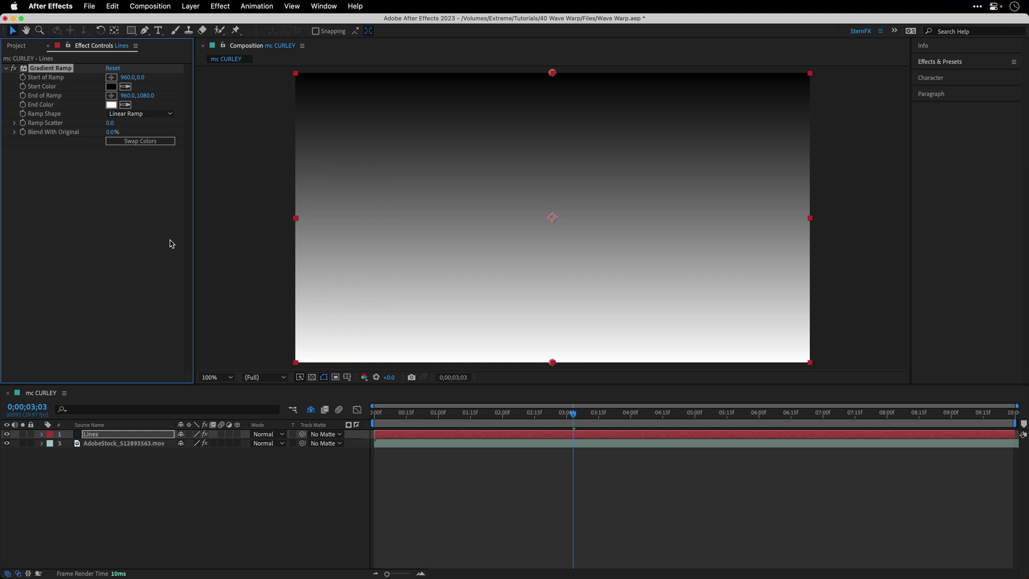
# Step: Copy the footage's Wave Warp with property links and paste it onto Lines
pyautogui.click(105, 444)
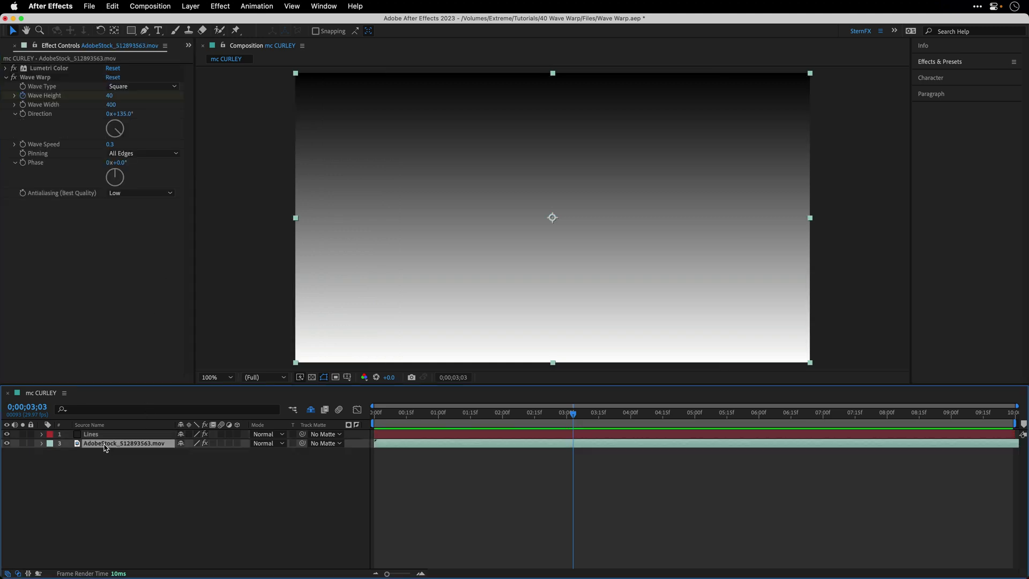
pyautogui.click(41, 80)
pyautogui.click(112, 6)
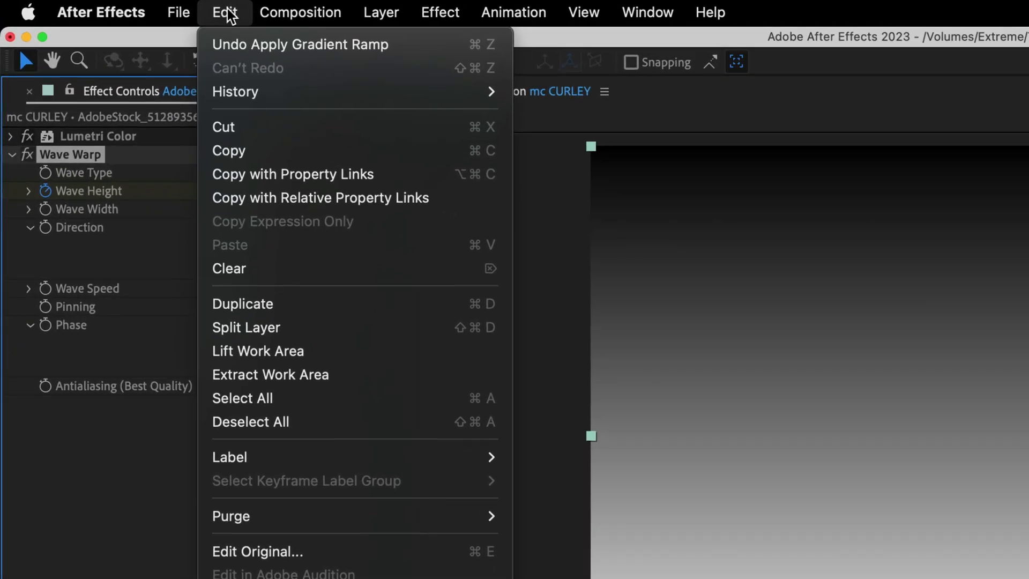
pyautogui.click(248, 172)
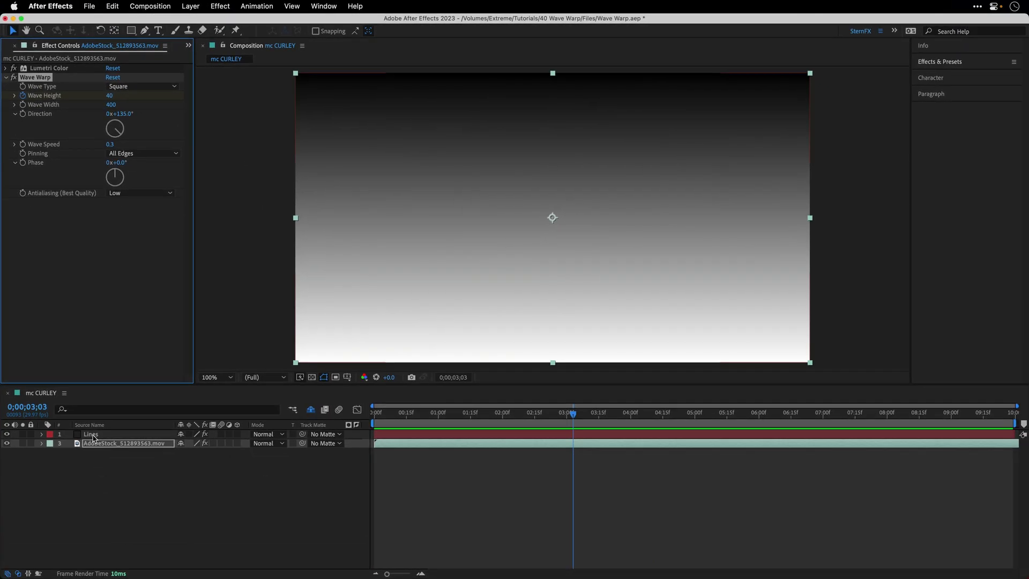
pyautogui.click(93, 435)
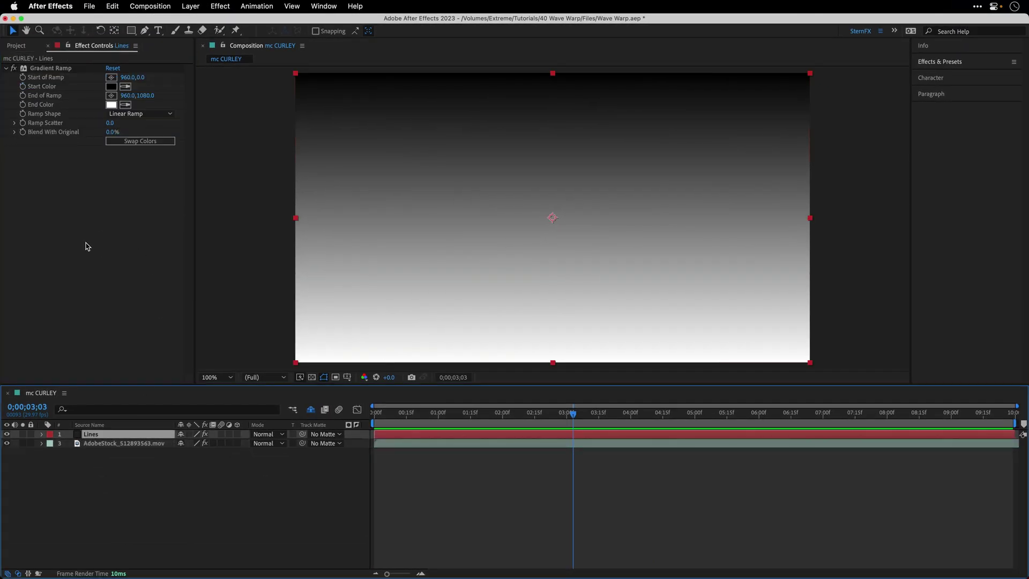
pyautogui.press('super+v')
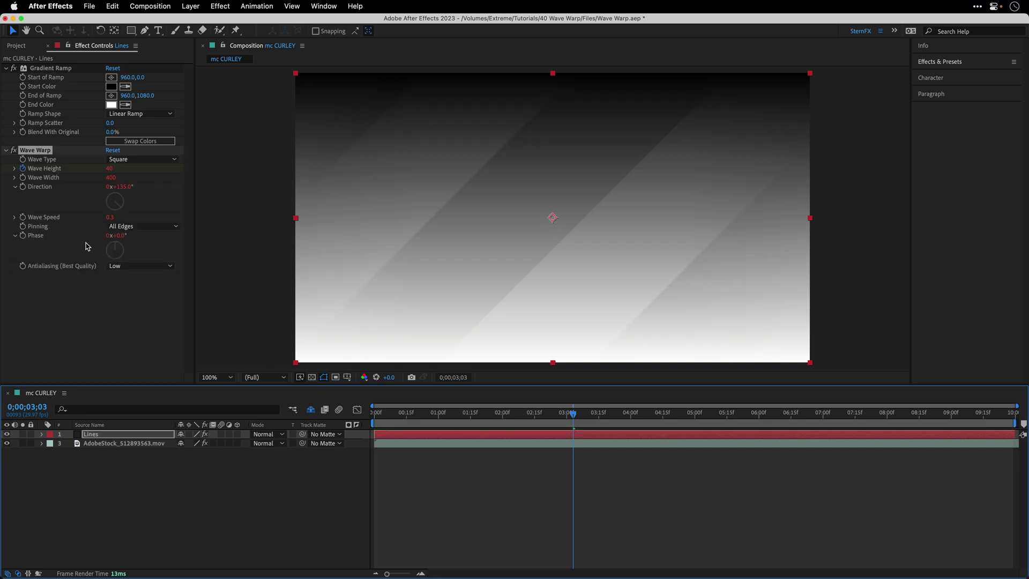
# Step: Adjust the footage's Wave Speed slightly, then reselect the Lines layer
pyautogui.click(103, 444)
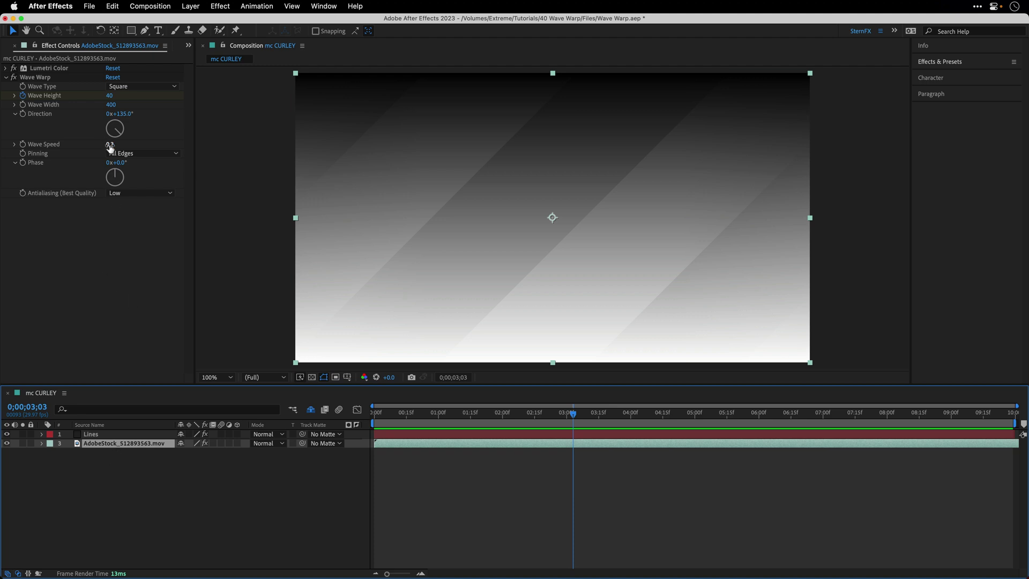
pyautogui.moveTo(110, 145)
pyautogui.mouseDown()
pyautogui.moveTo(100, 148)
pyautogui.moveTo(112, 145)
pyautogui.mouseUp()
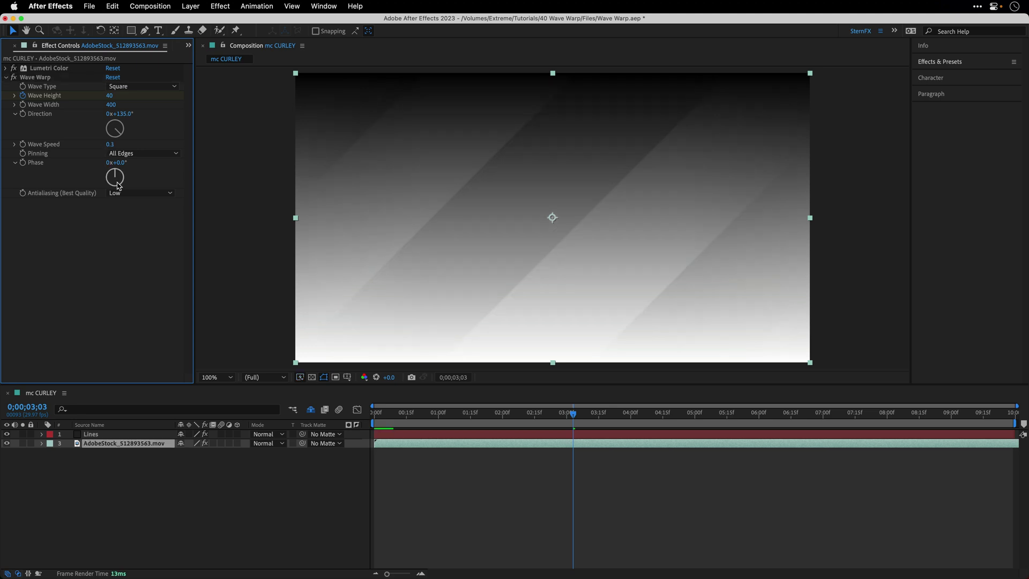
pyautogui.click(91, 435)
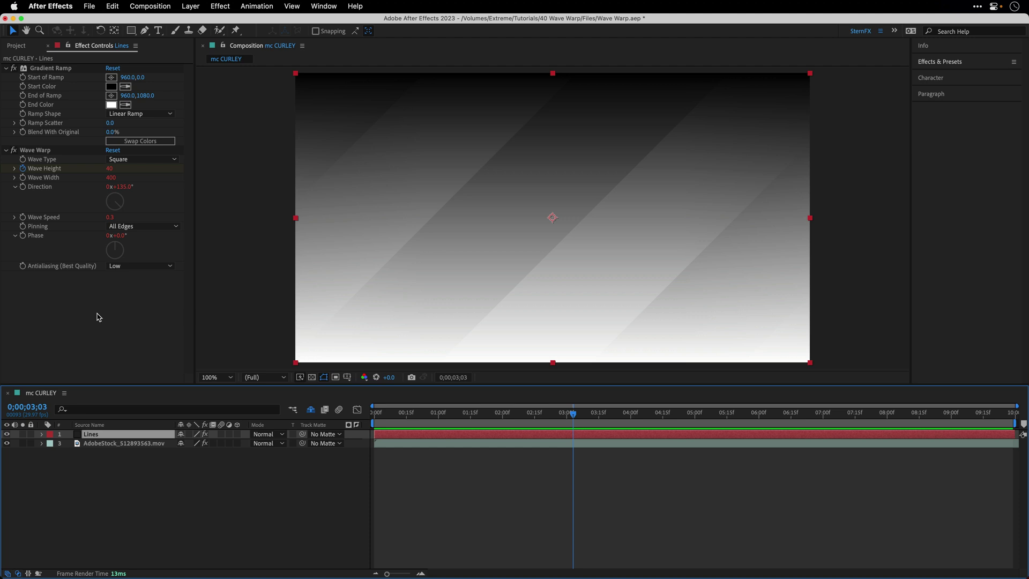
# Step: Apply an inverted Find Edges to the Lines layer for light lines on black
pyautogui.hotkey('ctrl', 'space')
pyautogui.write('find')
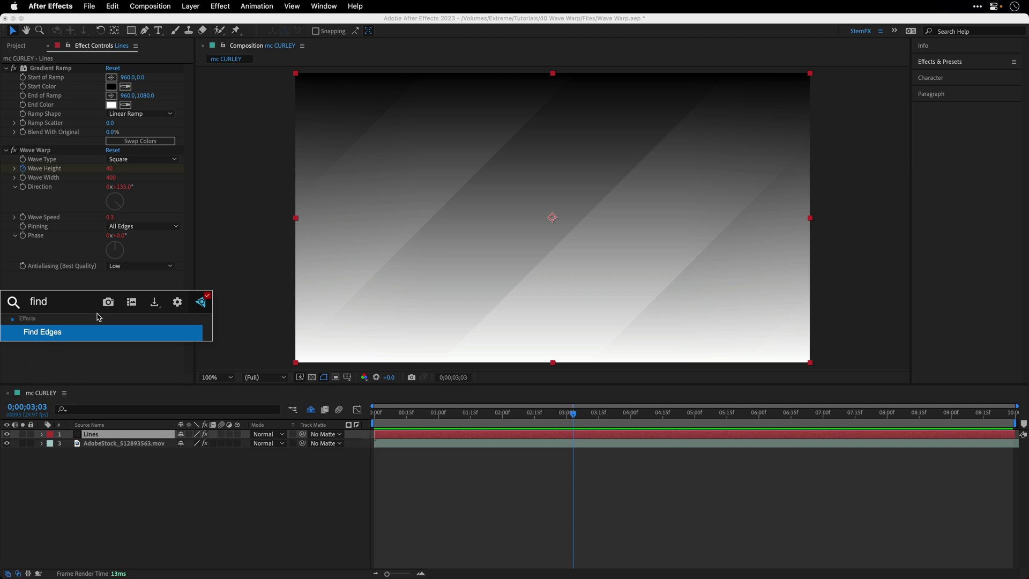
pyautogui.press('Return')
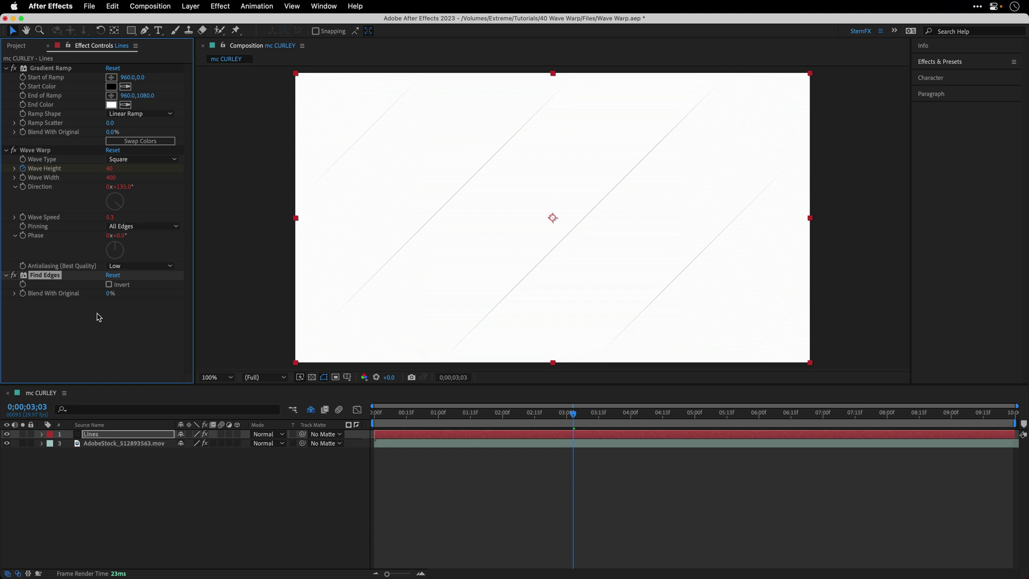
pyautogui.click(109, 284)
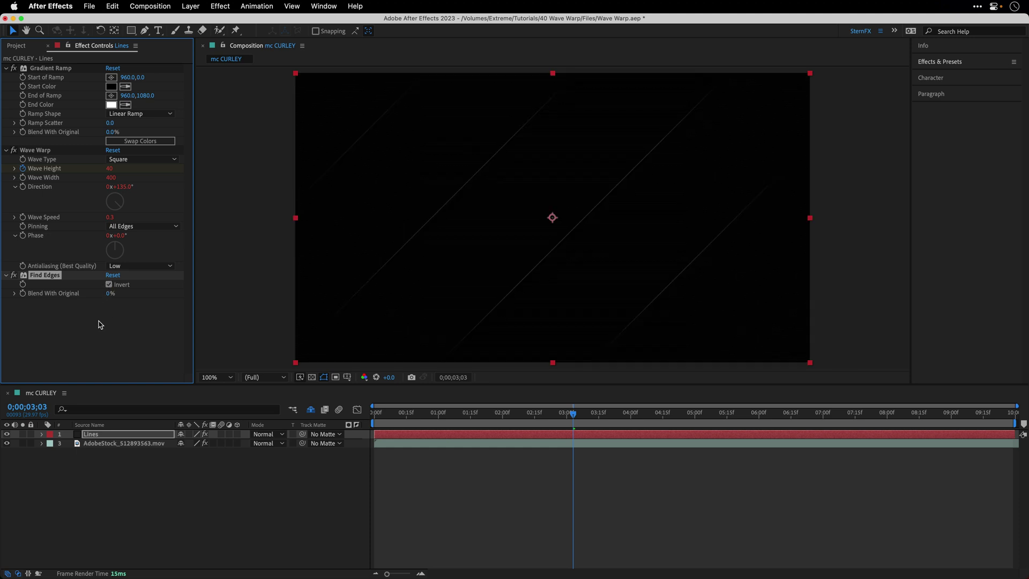
# Step: Add Minimax to the Lines layer with a radius of 2
pyautogui.hotkey('ctrl', 'space')
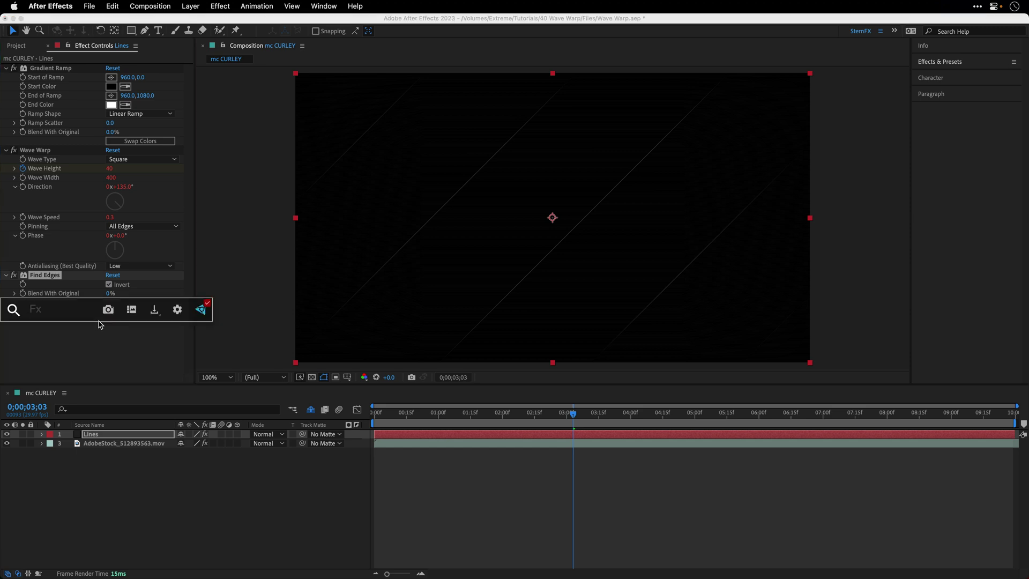
pyautogui.write('min')
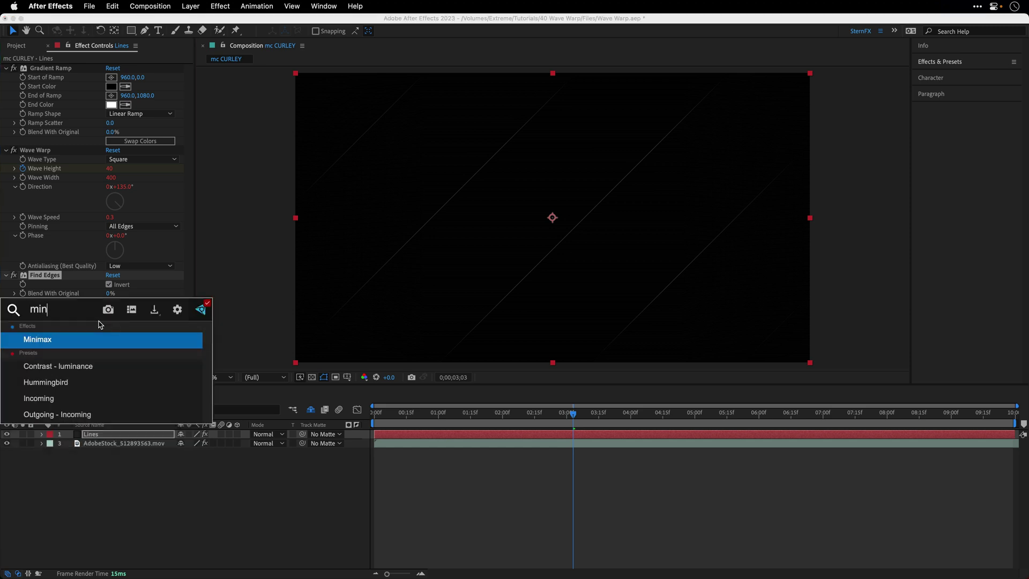
pyautogui.press('Return')
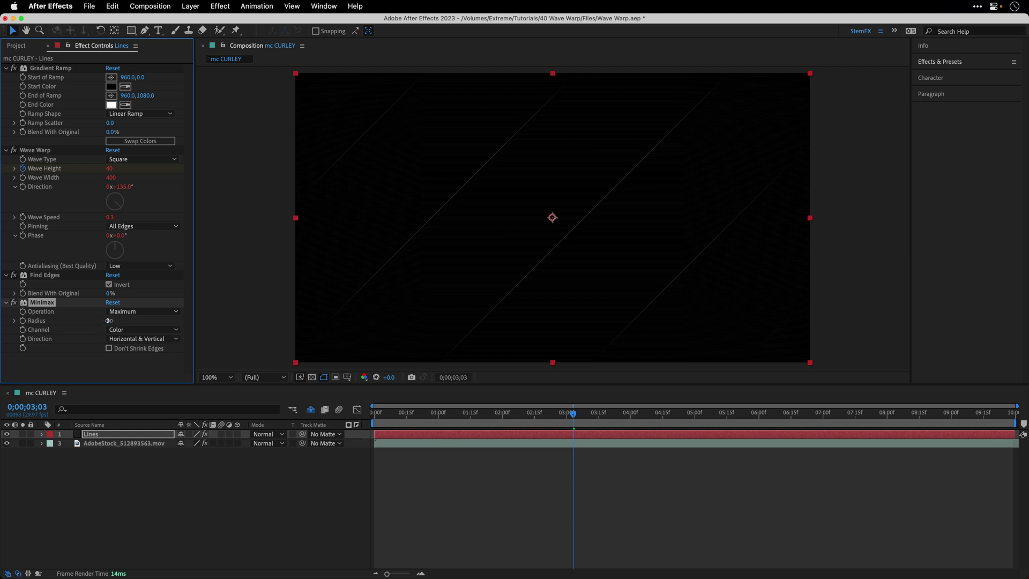
pyautogui.click(109, 320)
pyautogui.press('Return')
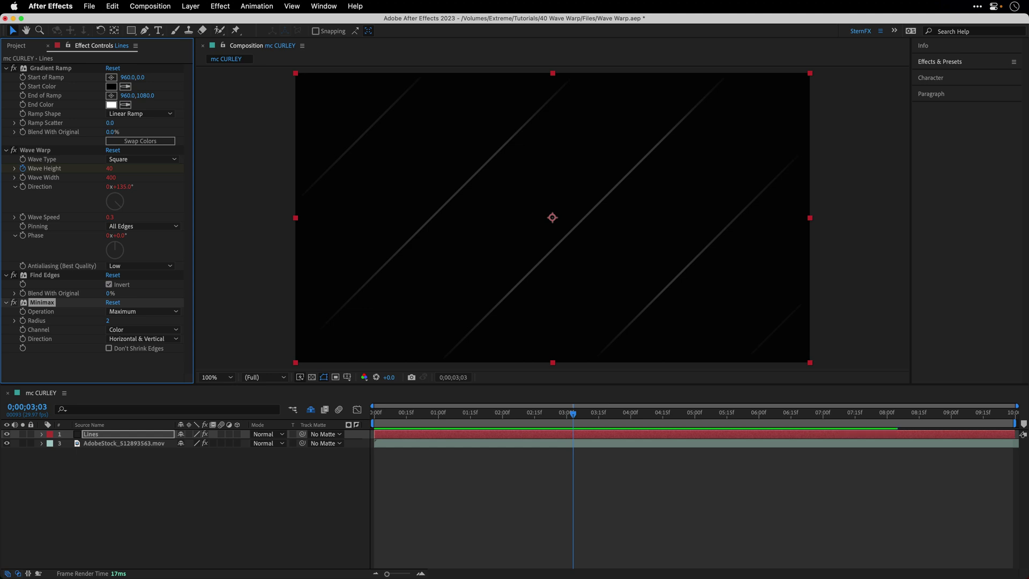
# Step: Nudge the Gradient Ramp start point, blend Lines in Add mode, and preview from the start
pyautogui.click(55, 67)
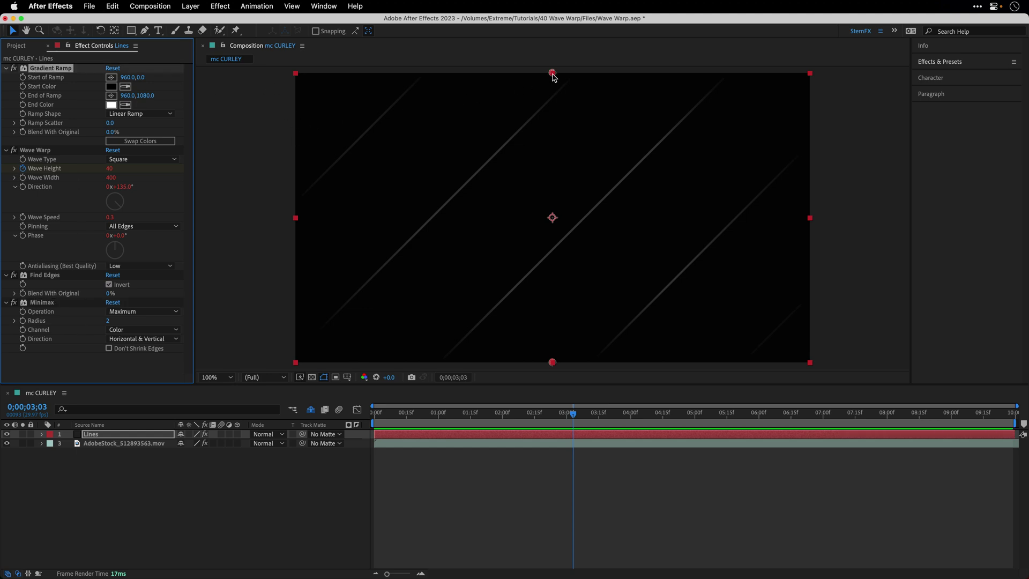
pyautogui.moveTo(554, 76)
pyautogui.mouseDown()
pyautogui.moveTo(546, 175)
pyautogui.moveTo(545, 75)
pyautogui.mouseUp()
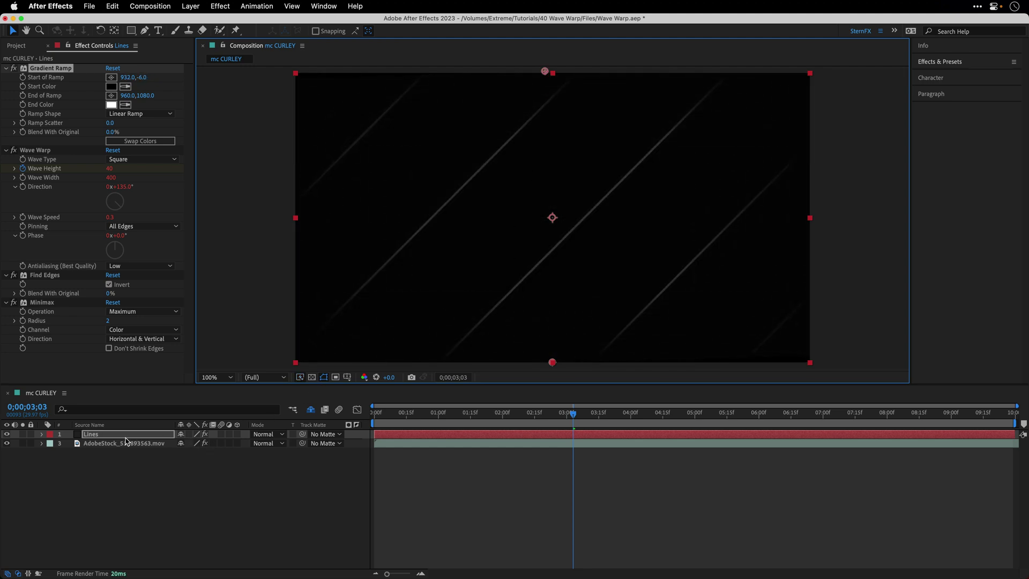
pyautogui.click(266, 435)
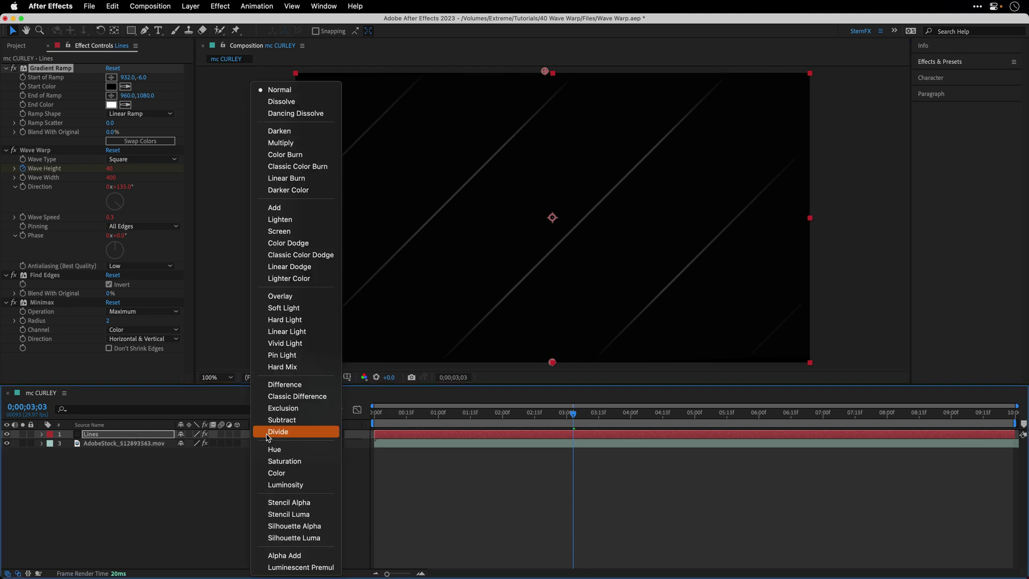
pyautogui.click(297, 212)
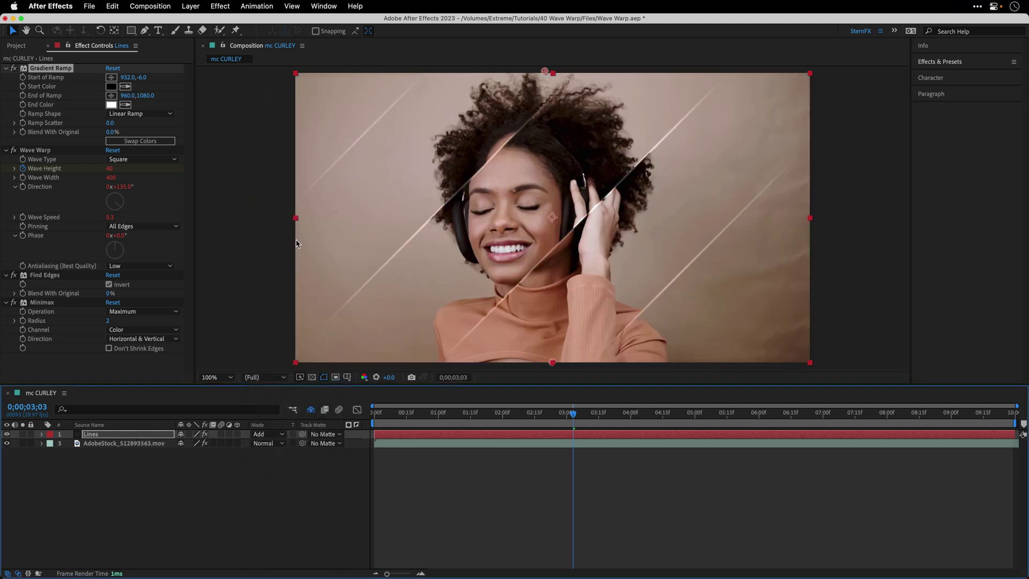
pyautogui.click(375, 417)
pyautogui.press('space')
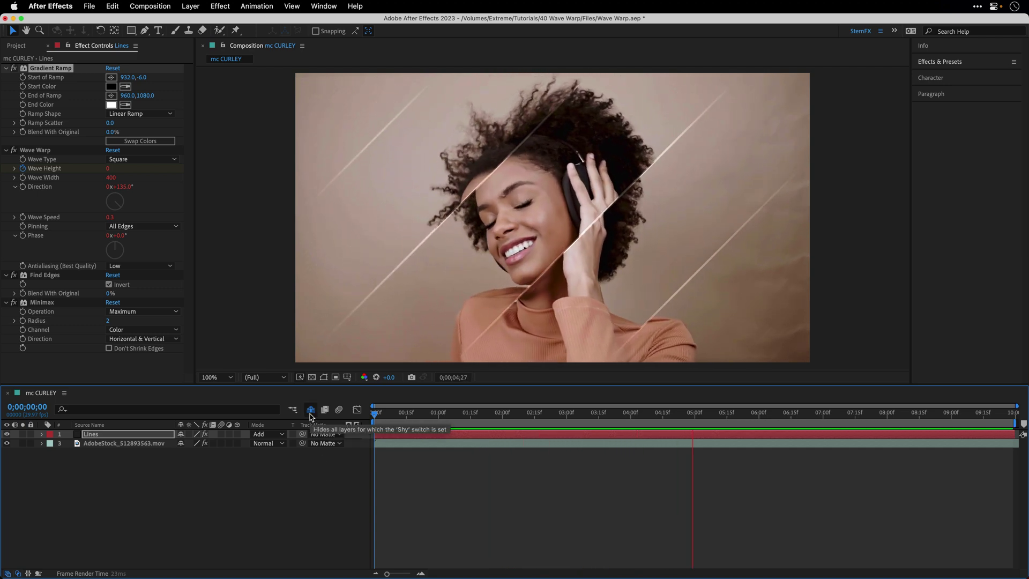
# Step: Unhide shy layers to reveal the title text layer and move Lines below it
pyautogui.click(311, 410)
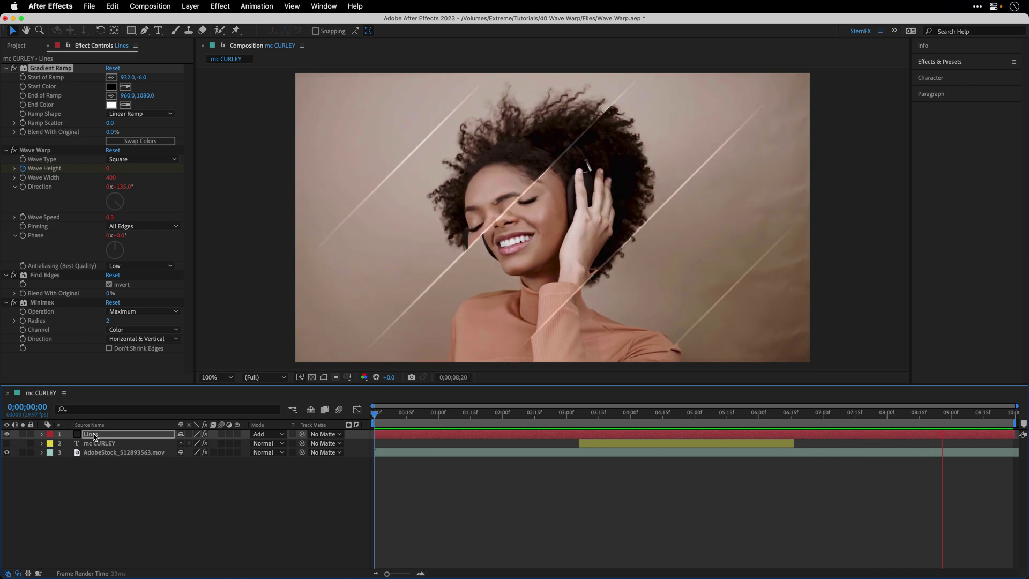
pyautogui.moveTo(93, 436); pyautogui.dragTo(98, 451)
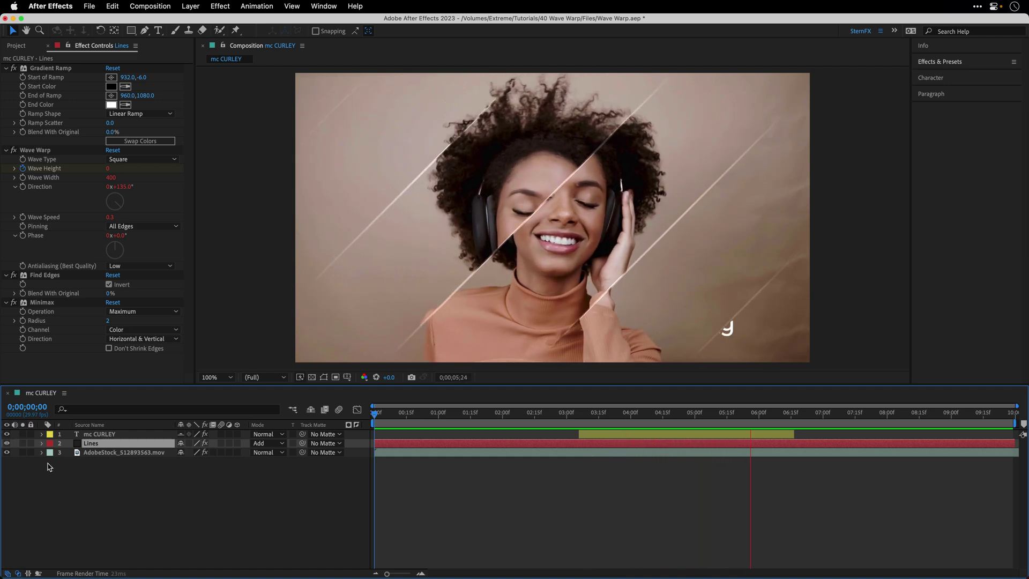
pyautogui.click(99, 434)
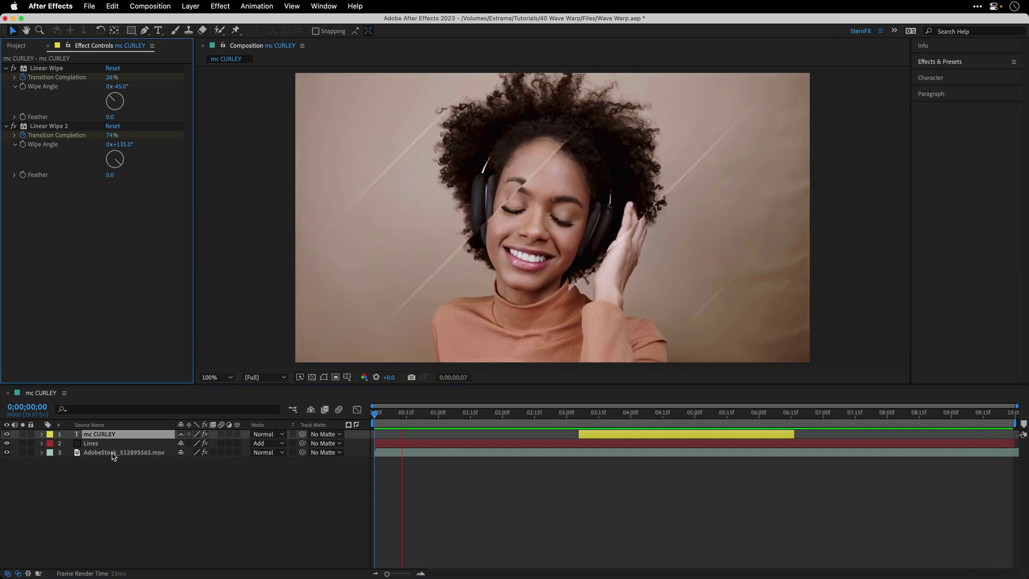
# Step: Set the video layer's Wave Warp Wave Height to 40, keeping Wave Width at 400
pyautogui.click(114, 453)
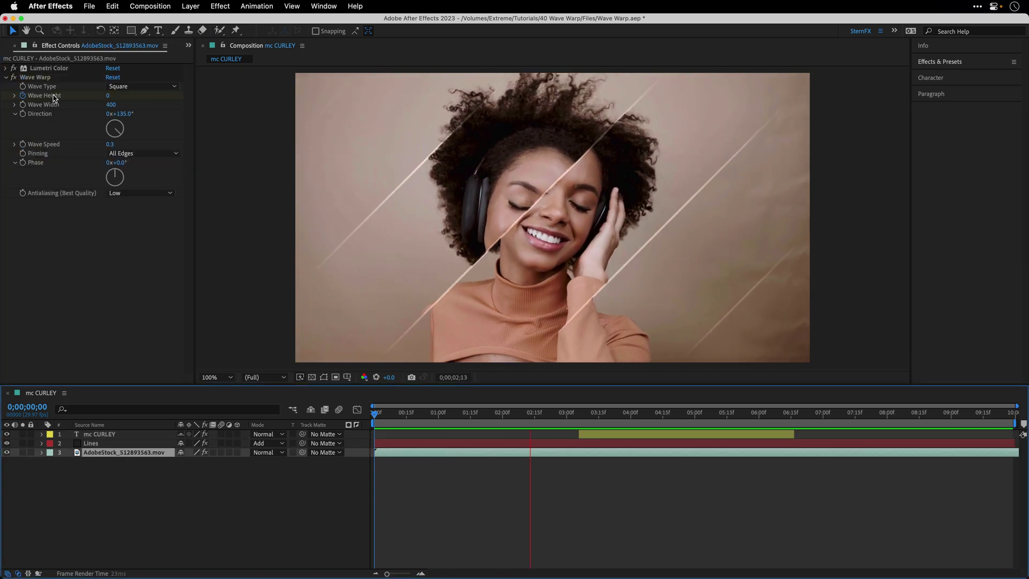
pyautogui.moveTo(107, 95); pyautogui.dragTo(339, 108)
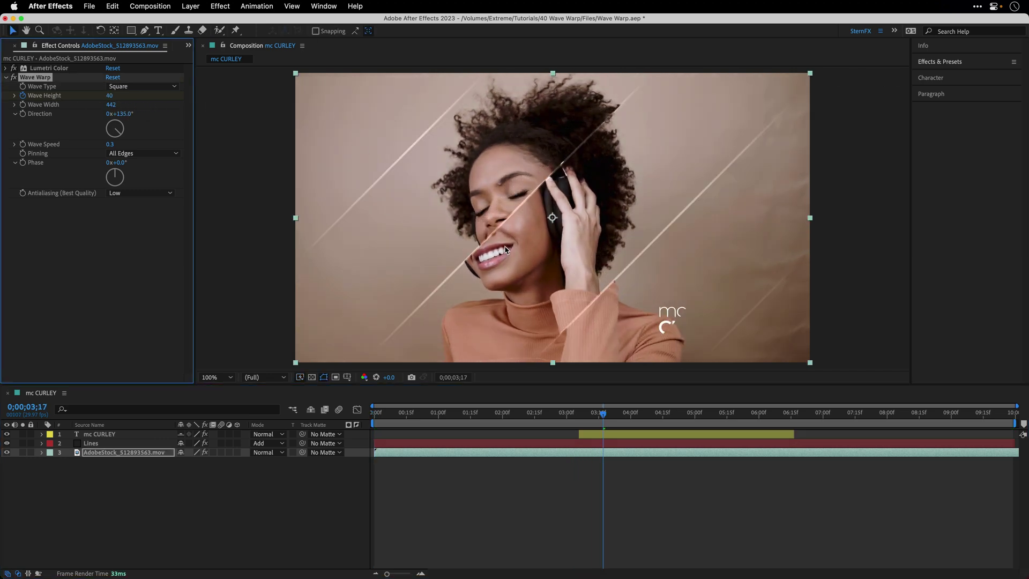
pyautogui.press('super+z')
pyautogui.click(188, 50)
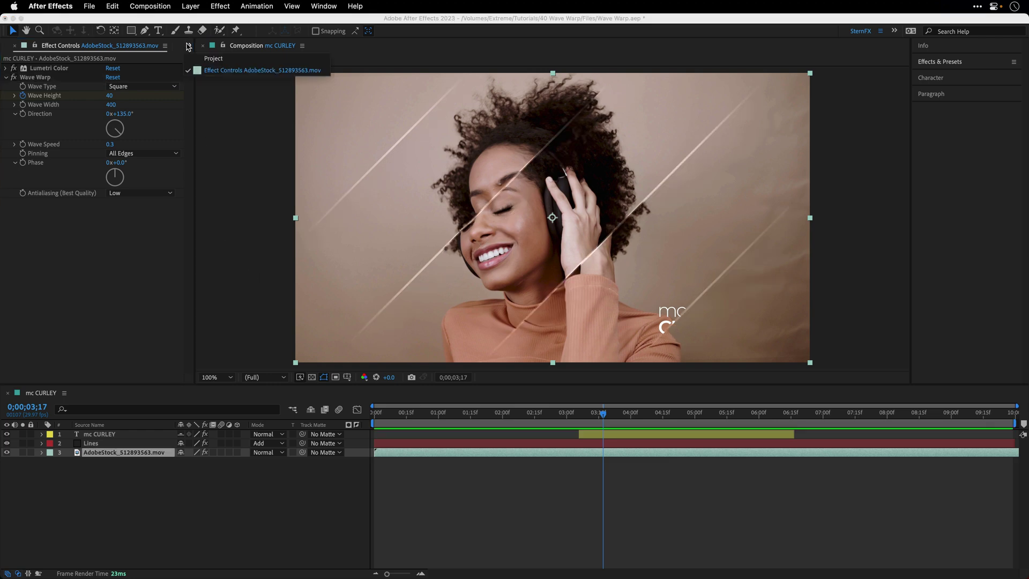
# Step: Open the red-haired woman composition from the Project panel's Final folder
pyautogui.click(200, 60)
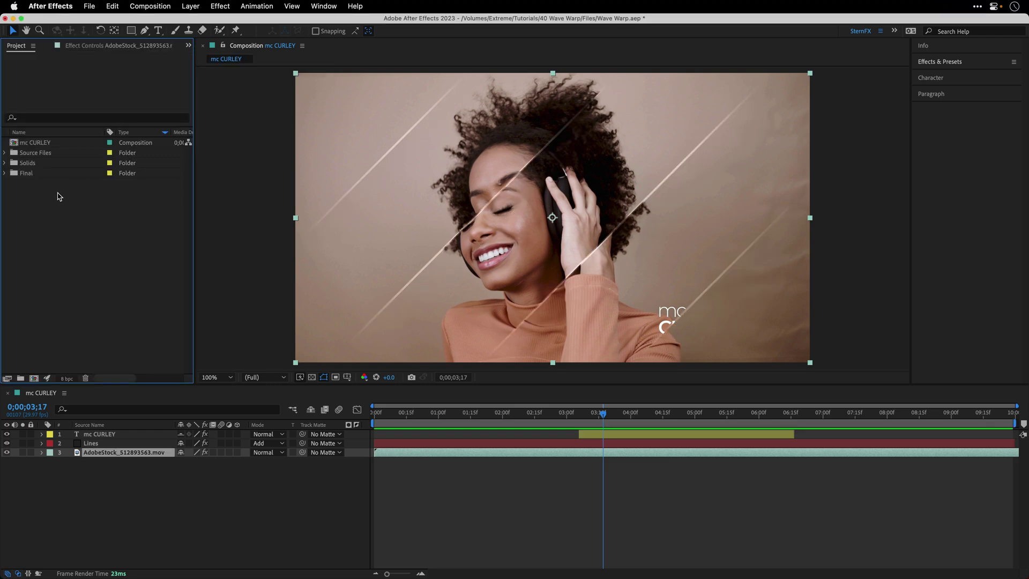
pyautogui.click(5, 174)
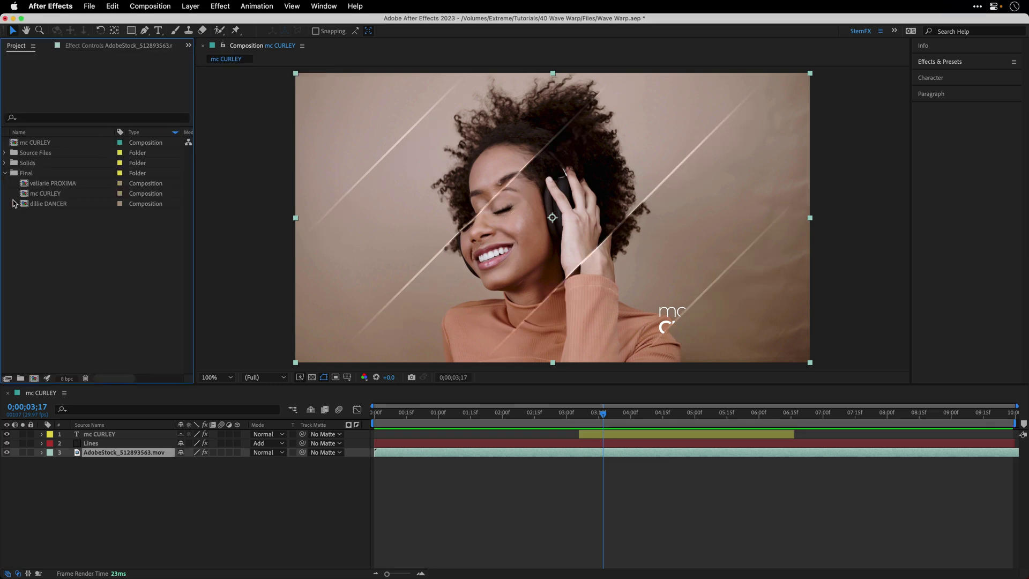
pyautogui.doubleClick(52, 184)
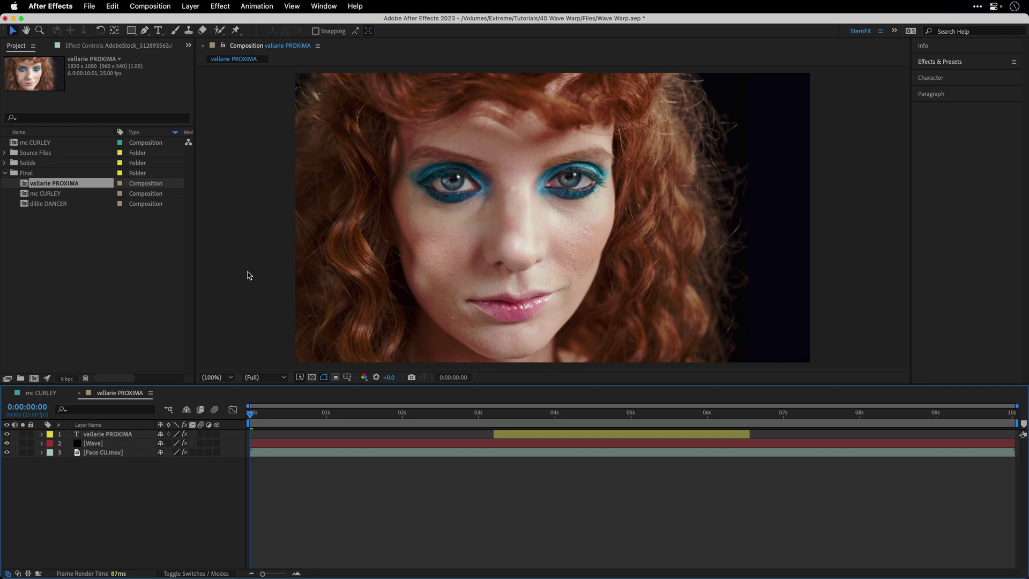
# Step: Play a preview of it, then select the graffiti-wall dancer composition
pyautogui.press('space')
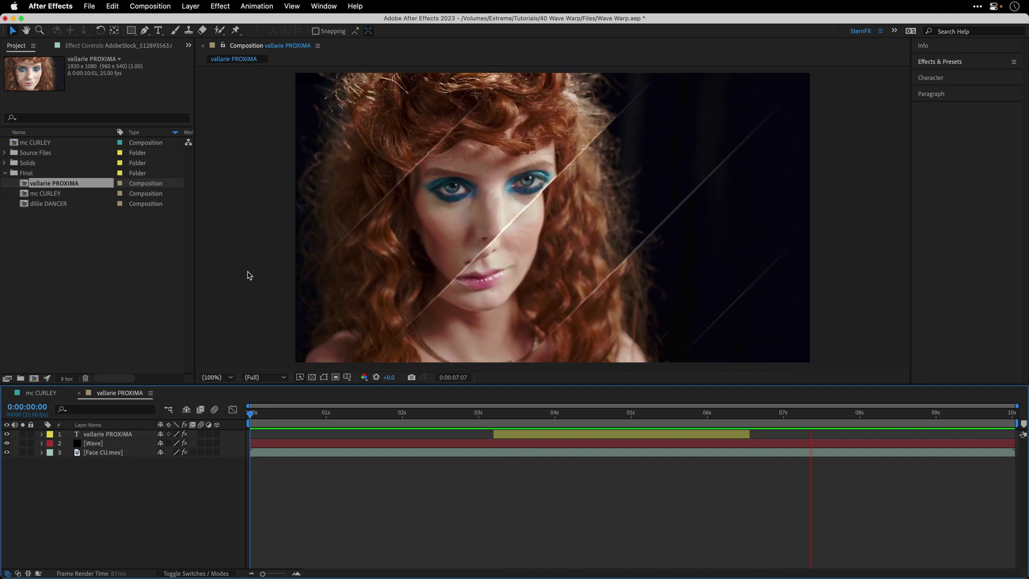
pyautogui.click(45, 205)
# Step: Open the dillie DANCER composition, maximize its viewer with the backtick key, and play it
pyautogui.doubleClick(45, 204)
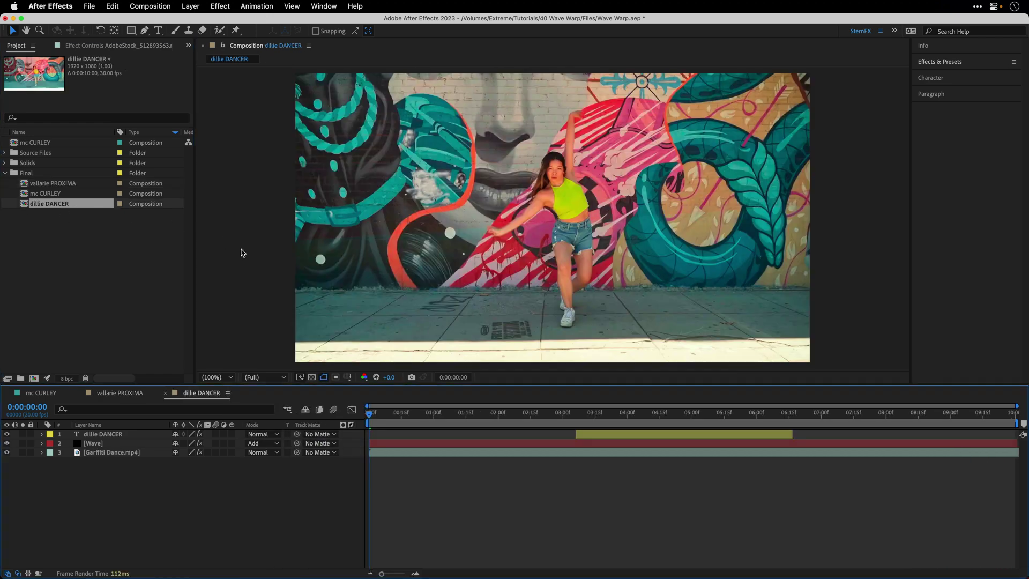
pyautogui.press('`')
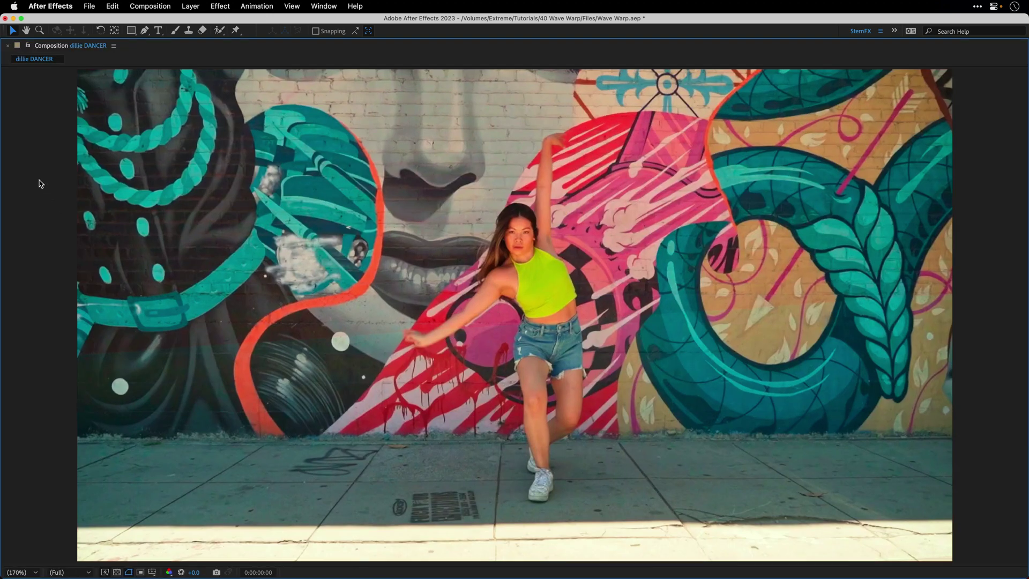
pyautogui.press('space')
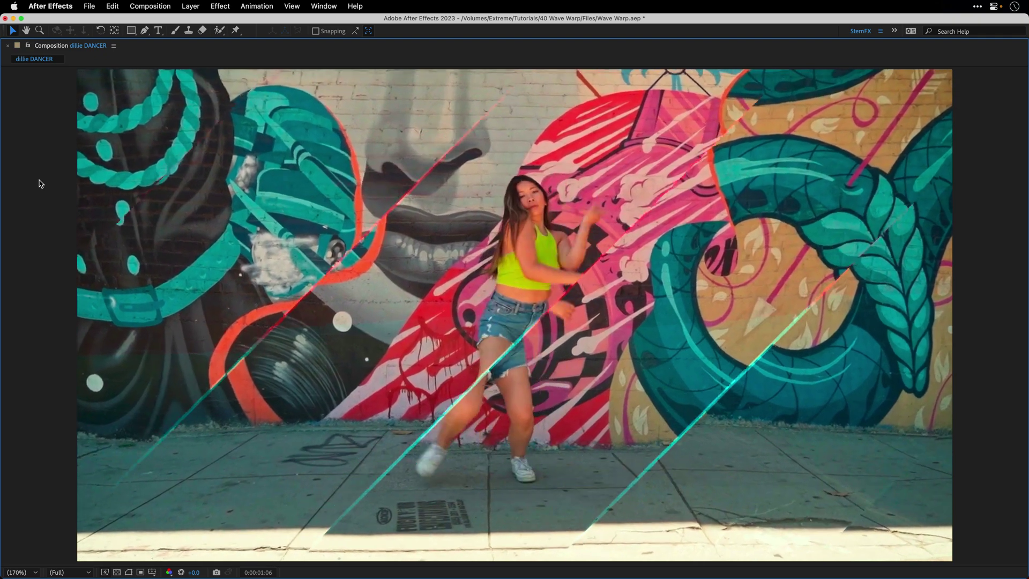